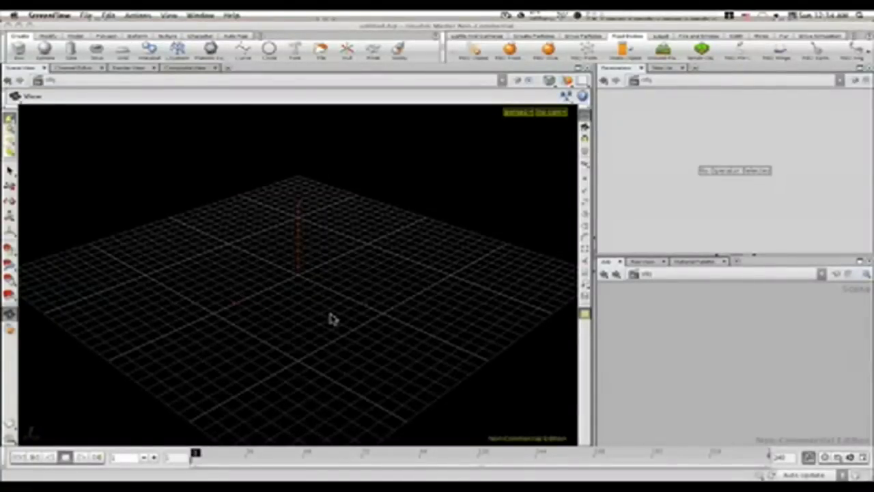
Create a sphere at the origin and turn it into a rigid body with the RBD Object tool
left_click(302, 25)
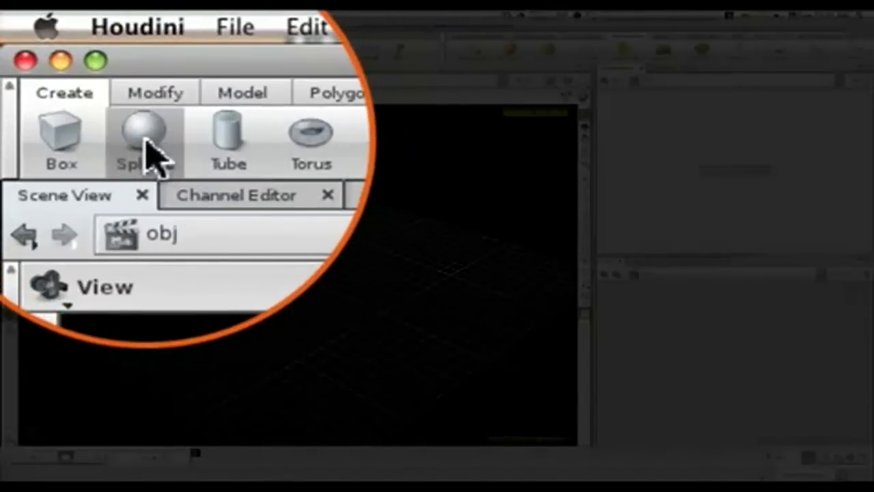
left_click(44, 49)
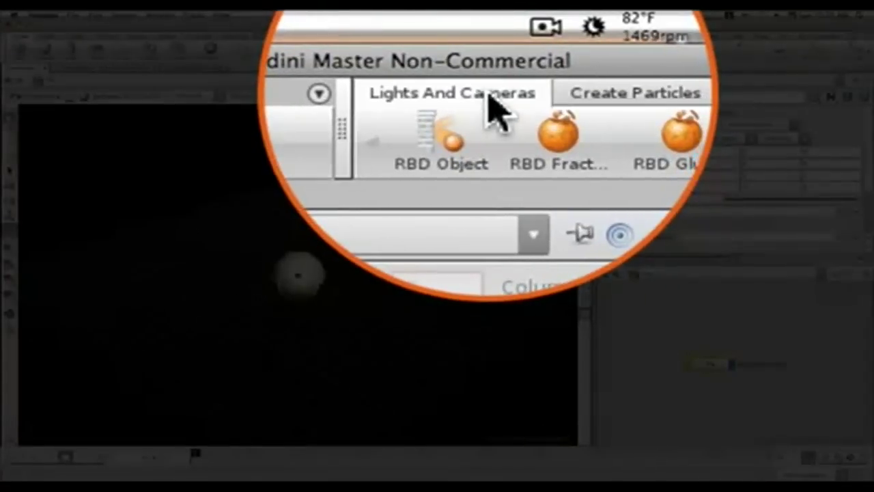
left_click(475, 36)
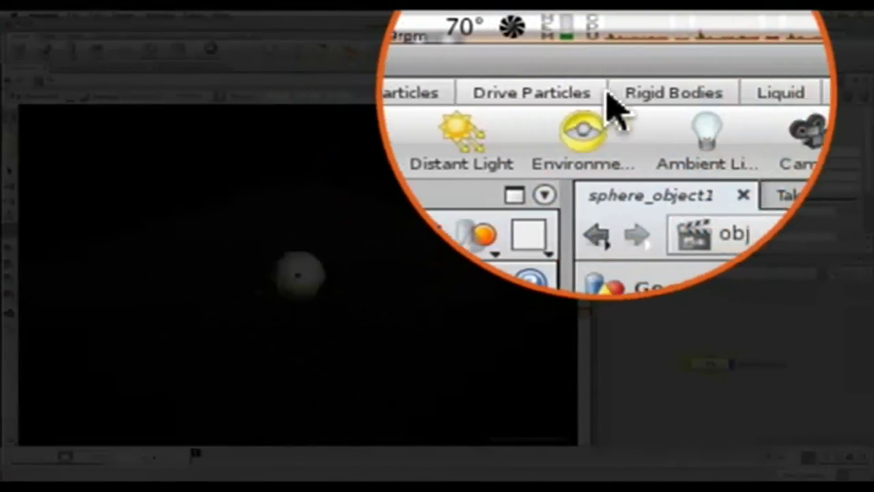
left_click(615, 94)
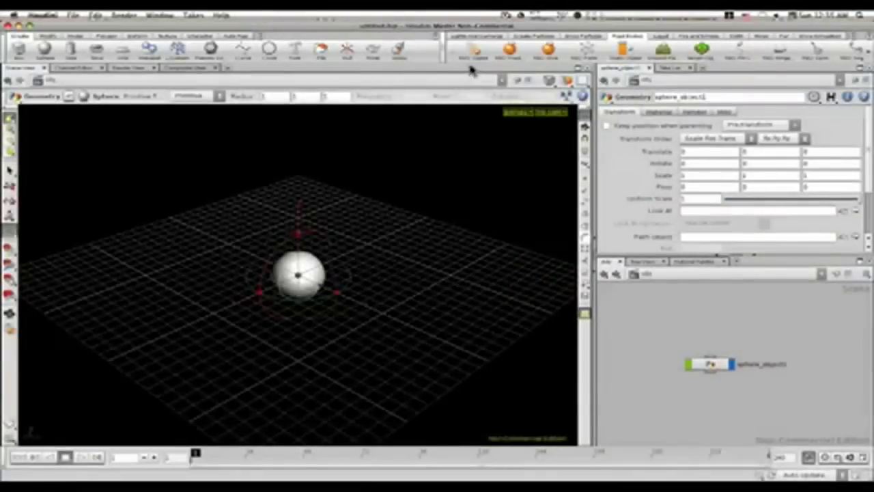
left_click(477, 56)
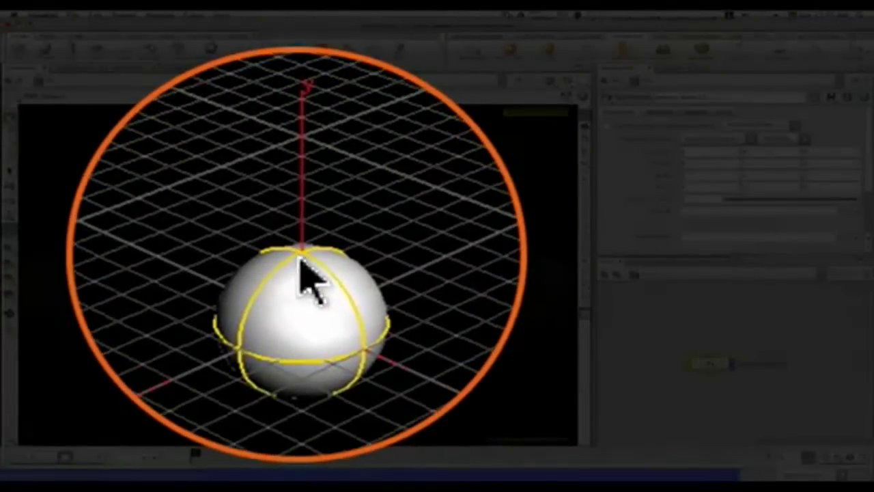
left_click(304, 270)
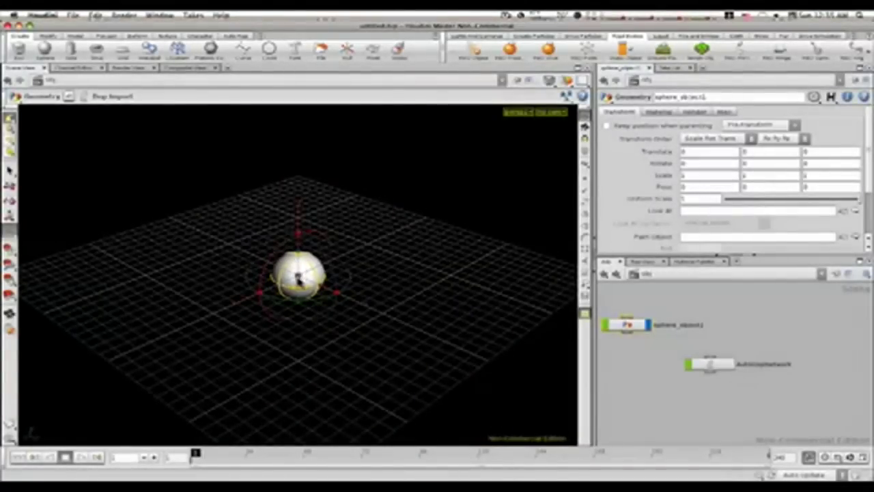
Play the falling sphere simulation twice, rewinding to frame 1 after each playback
left_click(83, 458)
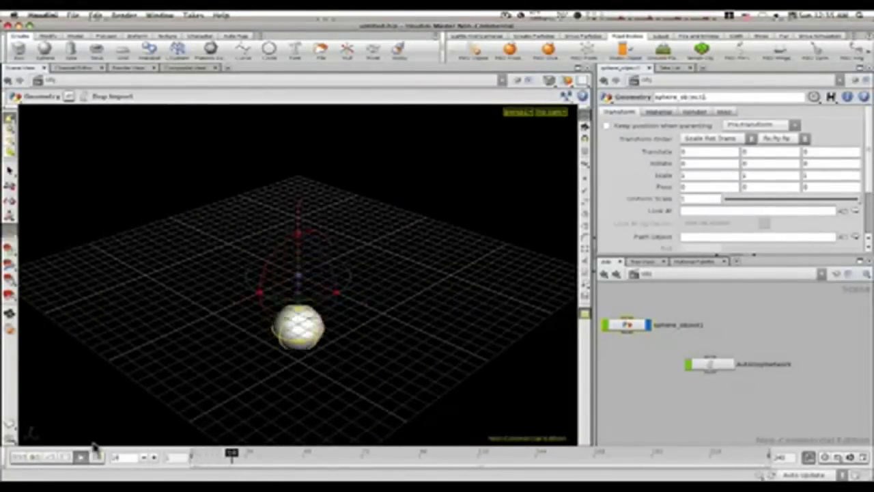
left_click(66, 458)
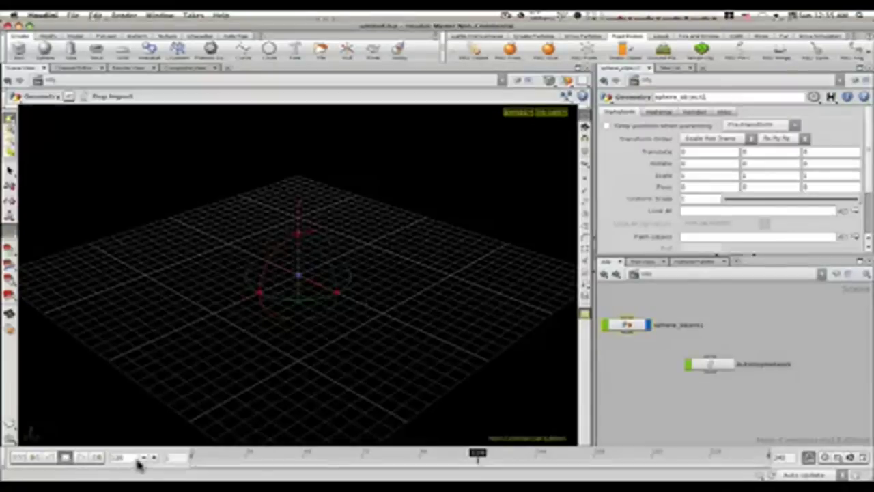
left_click_drag(207, 459, 178, 461)
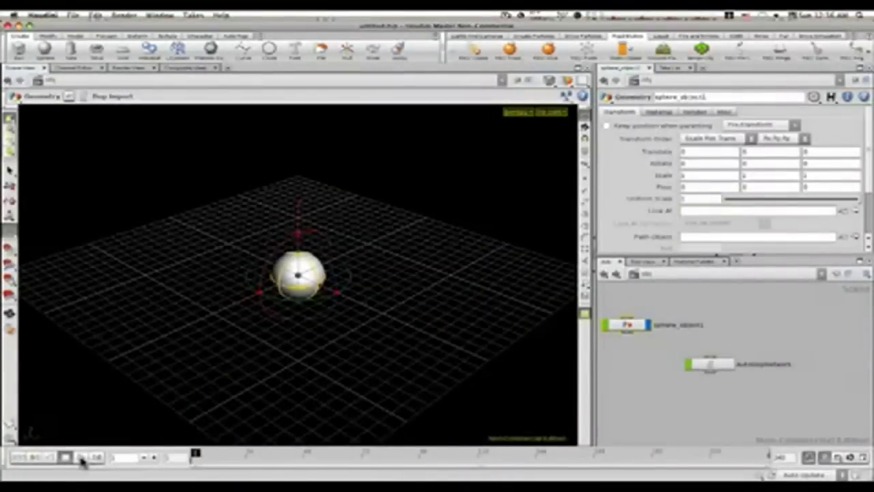
left_click(80, 458)
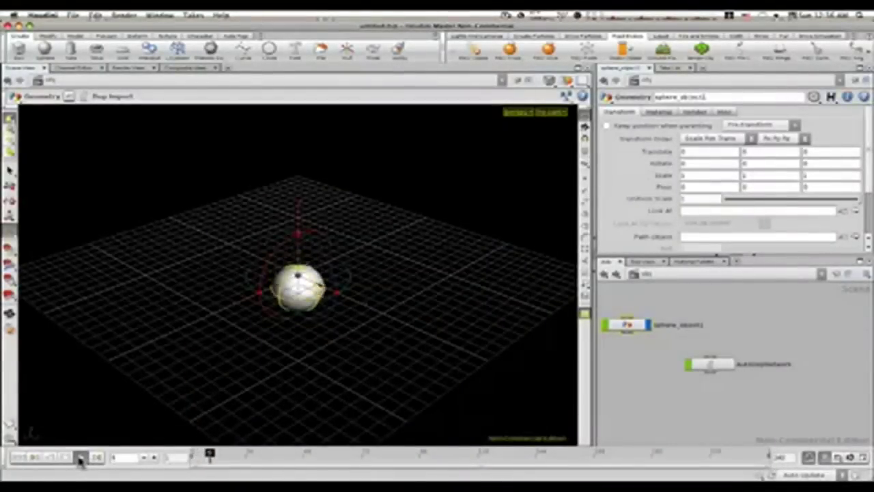
left_click(66, 459)
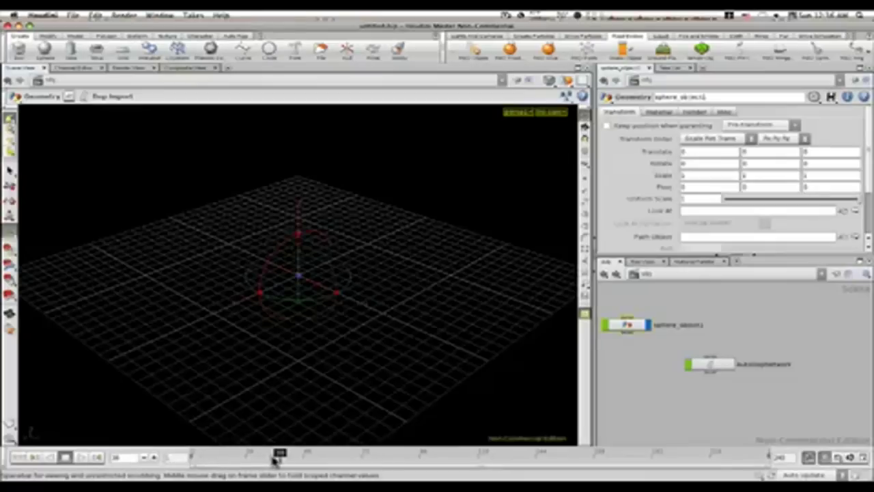
left_click_drag(280, 456, 195, 456)
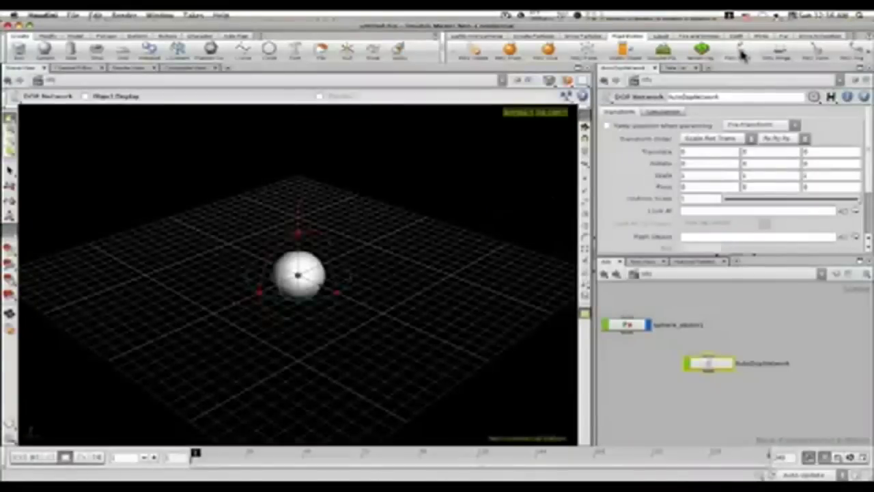
Add an RBD Pin Constraint to the sphere and raise its pin location to about 5.5 units above the origin
left_click(742, 55)
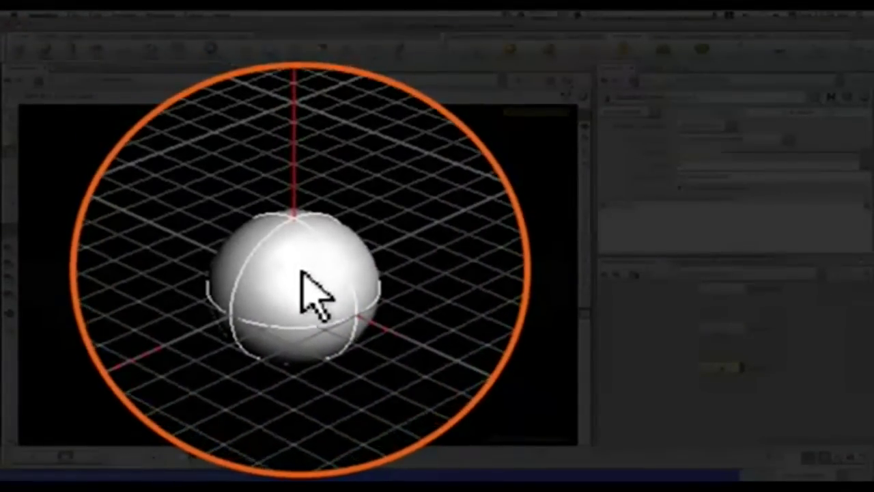
left_click(301, 271)
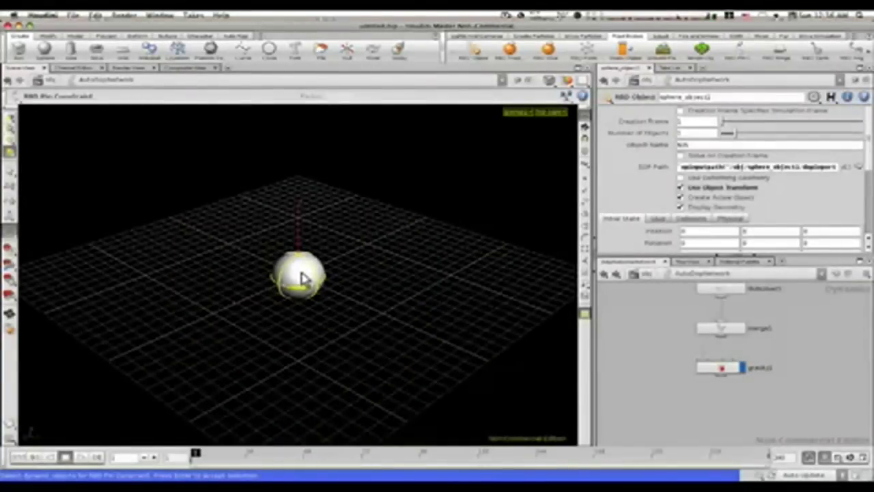
key("Return")
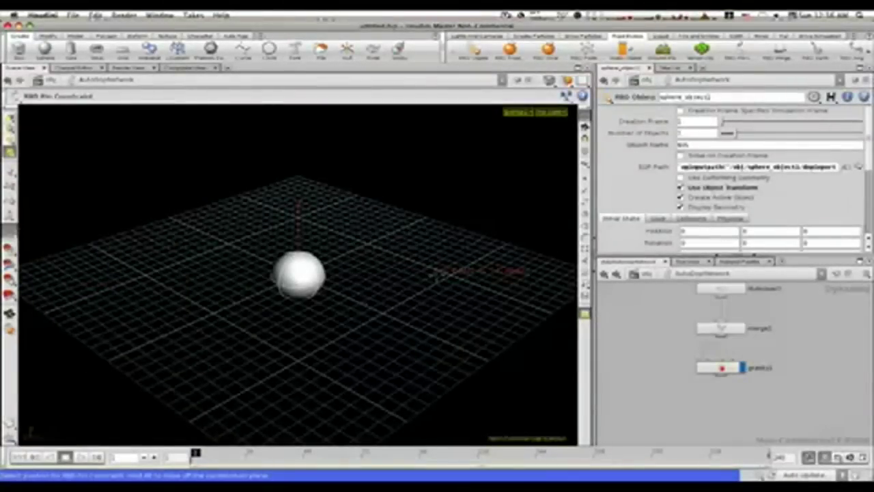
left_click(298, 275)
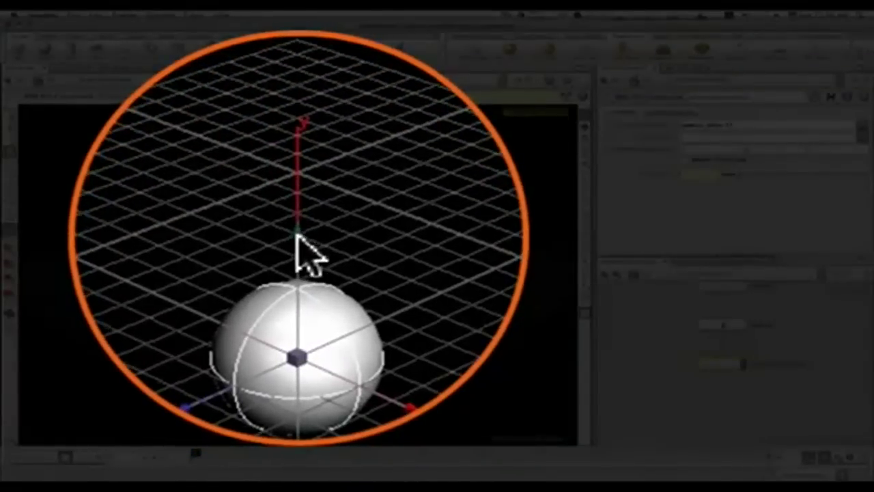
left_click_drag(296, 235, 305, 228)
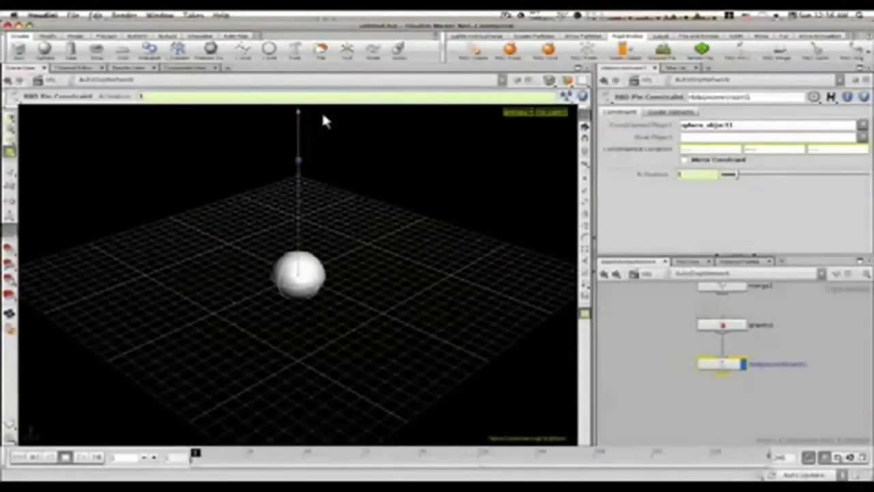
left_click_drag(326, 97, 325, 100)
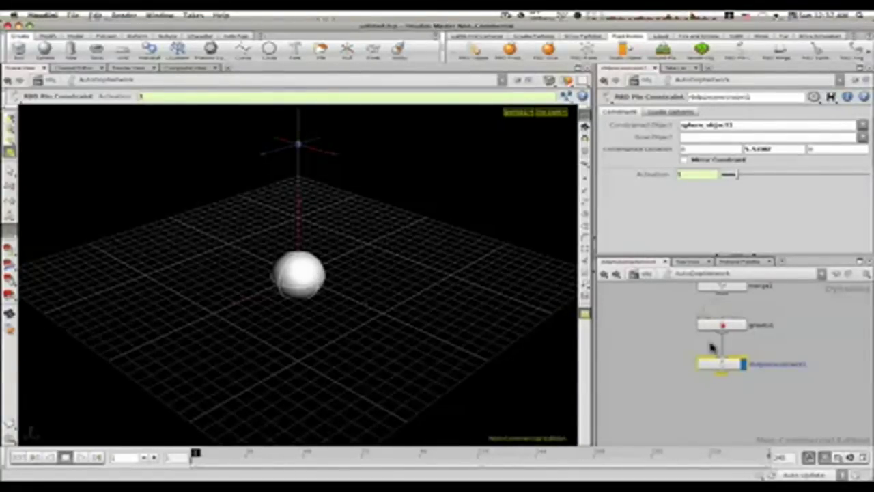
Lay out the nodes in the AutoDopNetwork and look over the whole dynamics chain
middle_click_drag(653, 338, 653, 396)
key("l")
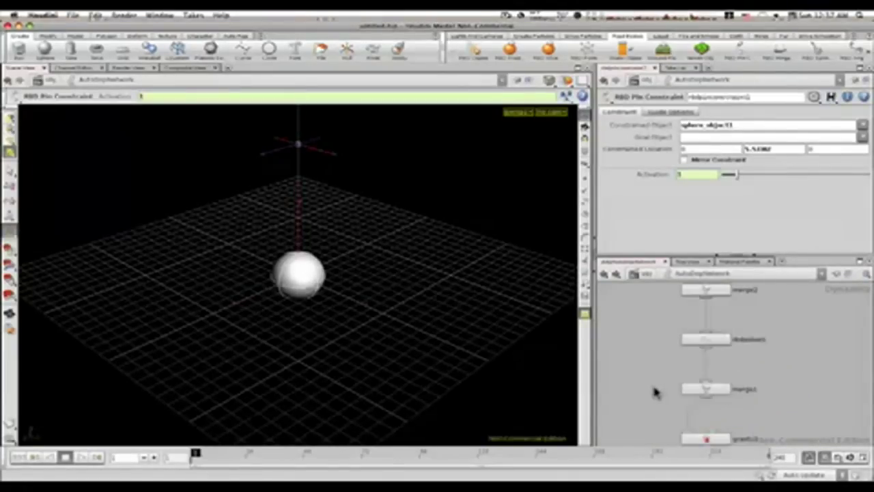
middle_click_drag(652, 380, 646, 377)
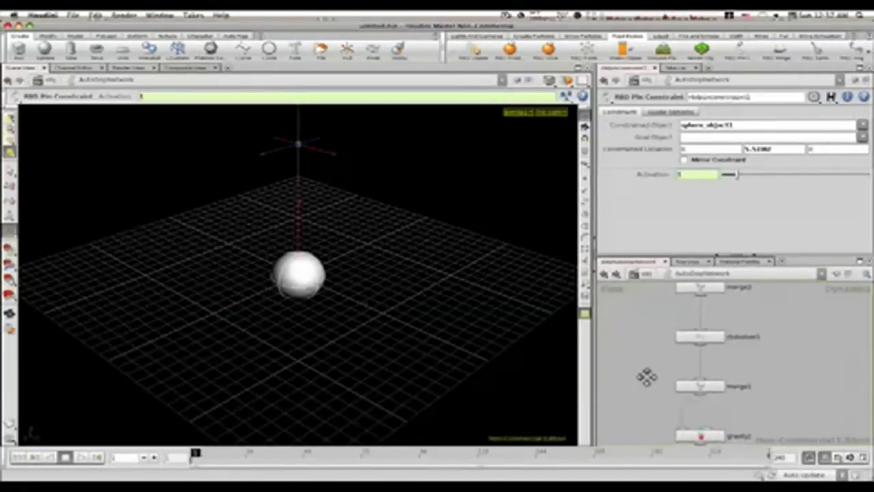
right_click_drag(654, 376, 629, 379)
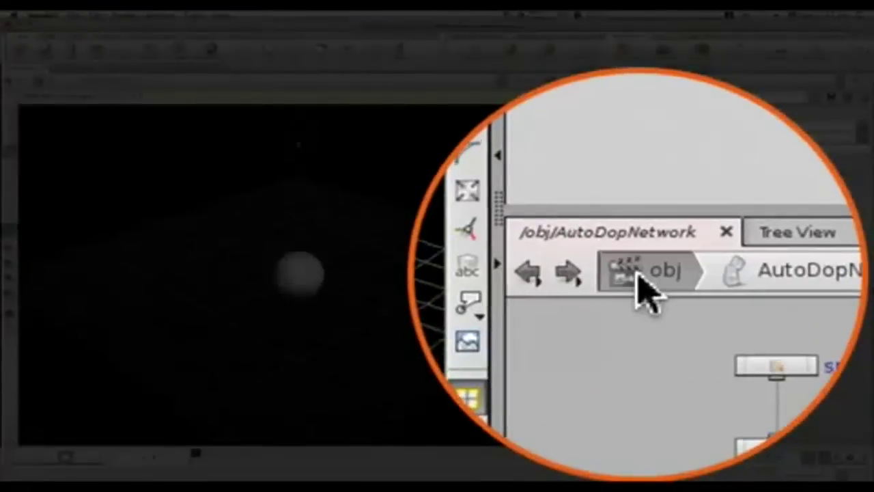
Return to the object level and move the sphere along X to about -5.7
left_click(638, 275)
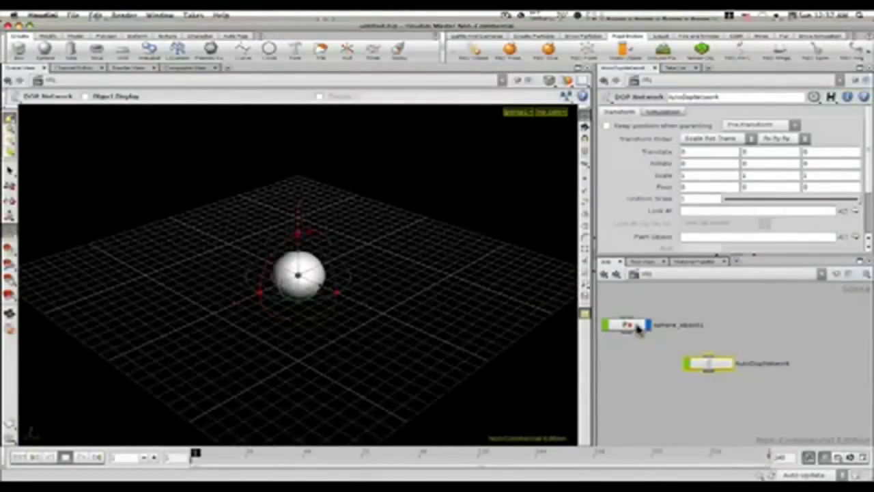
left_click(637, 327)
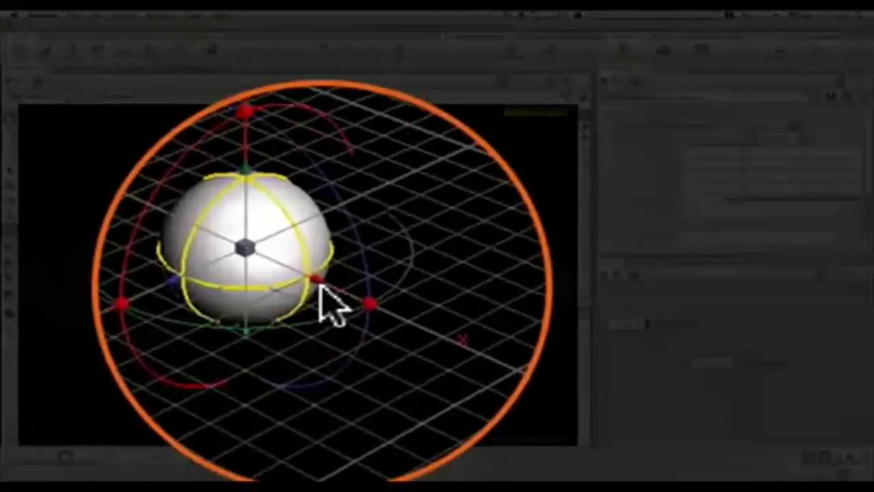
left_click_drag(321, 286, 227, 239)
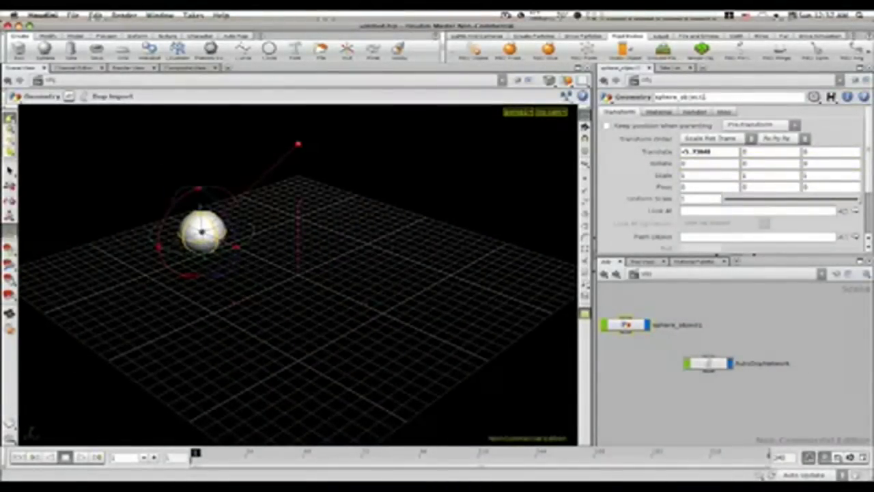
Play the pendulum swing of the pinned sphere and rewind to the first frame
left_click(80, 457)
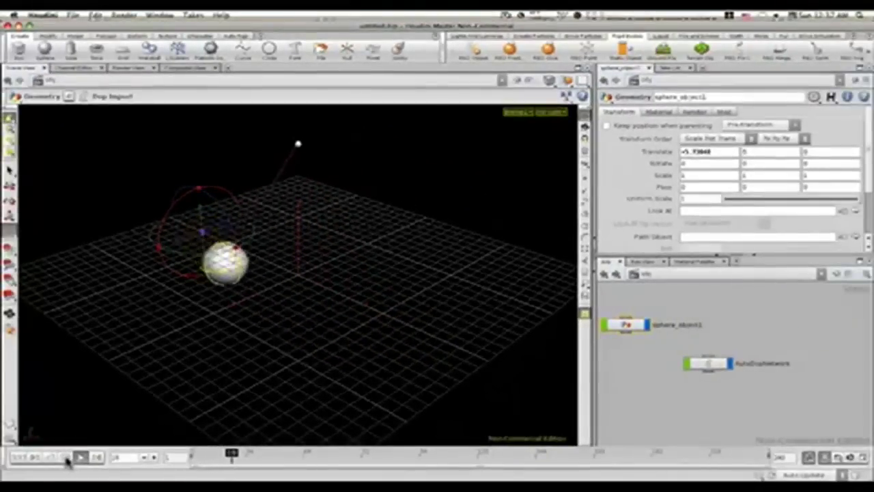
left_click(66, 458)
left_click(196, 456)
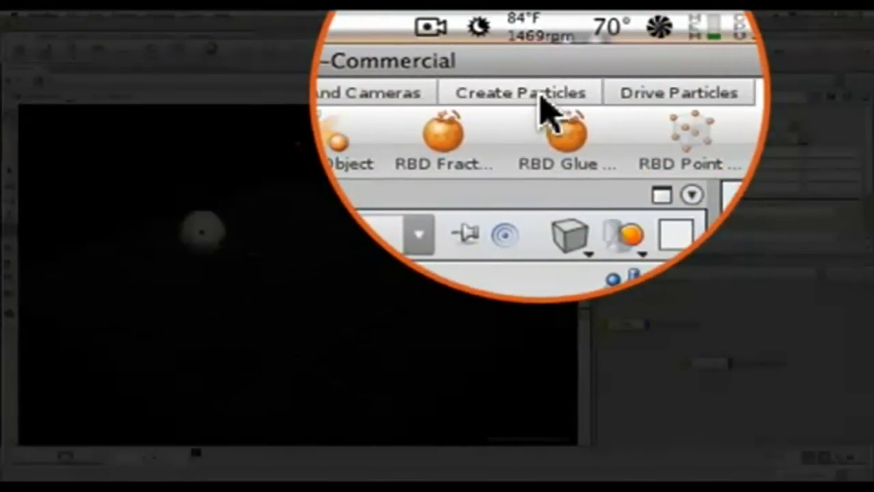
Create a particle source from the swinging sphere and play the emission, viewing it from another angle
left_click(539, 36)
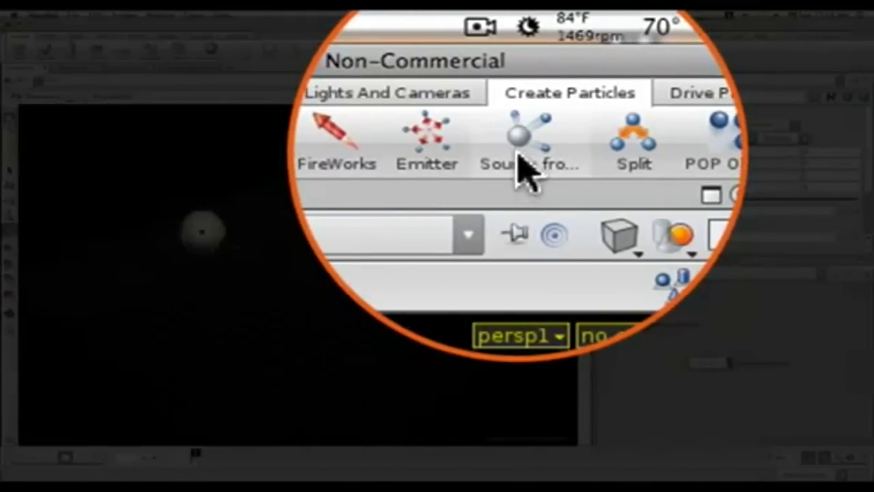
left_click(521, 54)
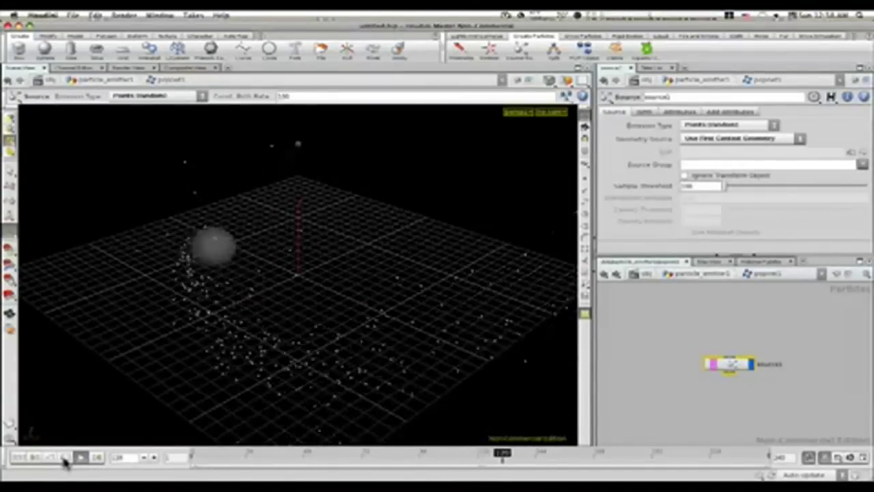
left_click(66, 458)
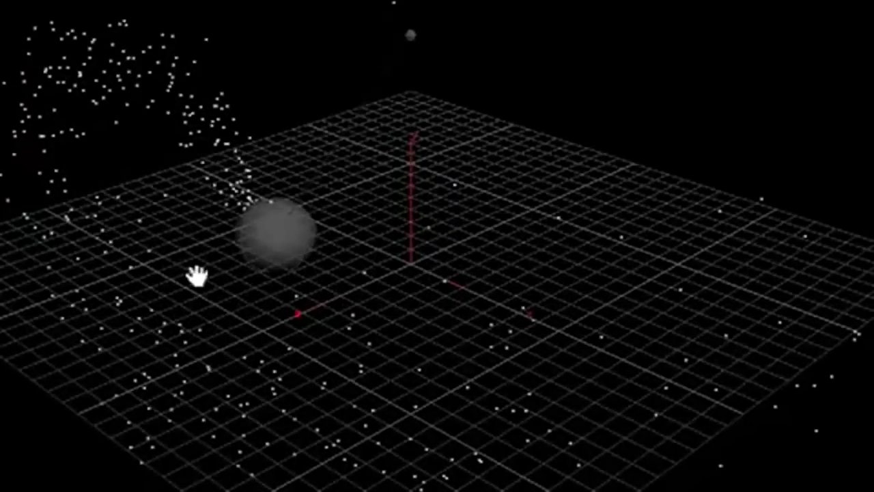
left_click_drag(176, 283, 203, 273, "alt")
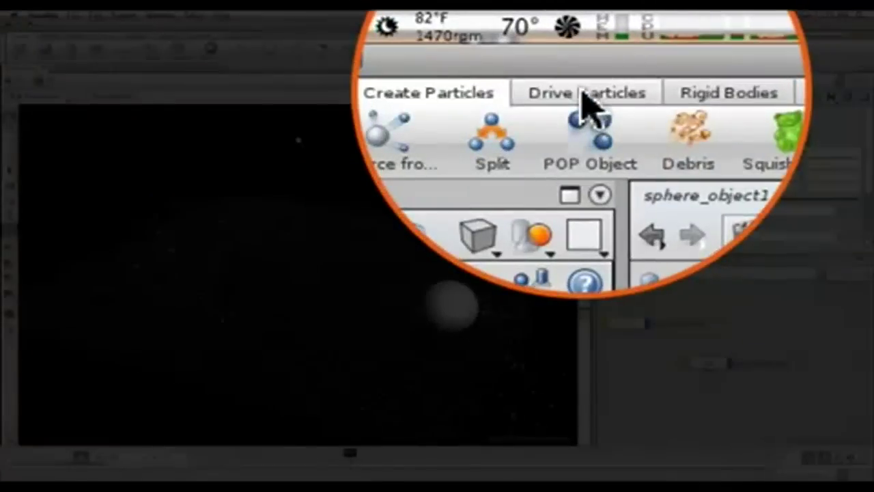
Add a Gravity force to the emitted particles, and return to the object level at frame 1
left_click(577, 37)
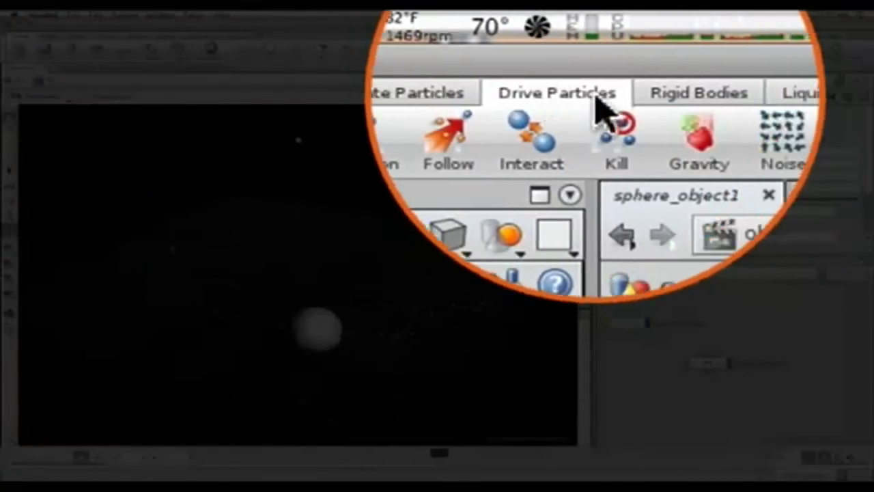
left_click(625, 140)
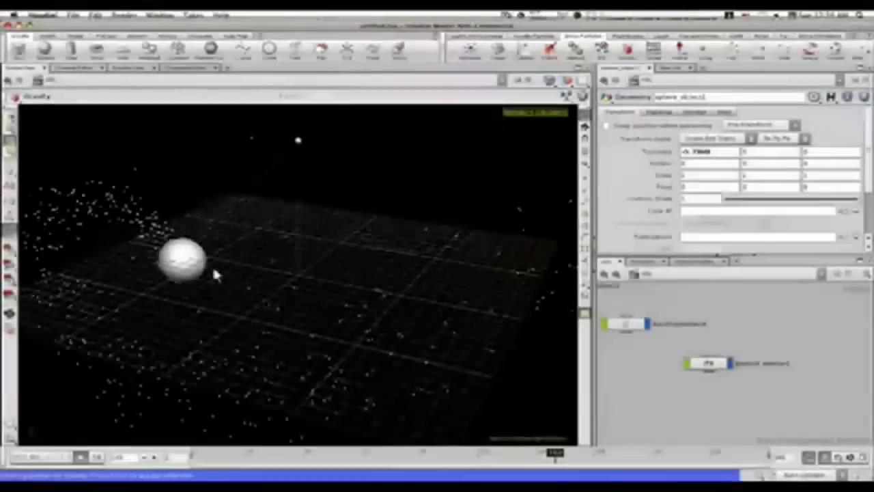
left_click(64, 458)
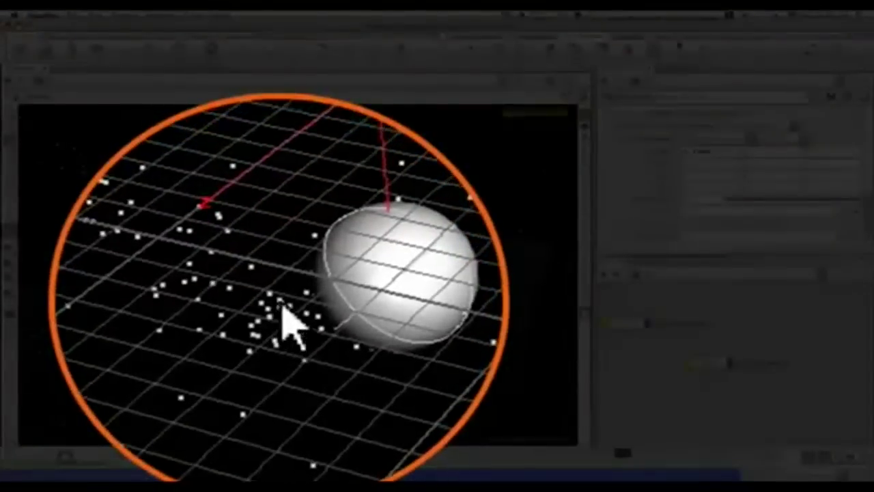
left_click(279, 339)
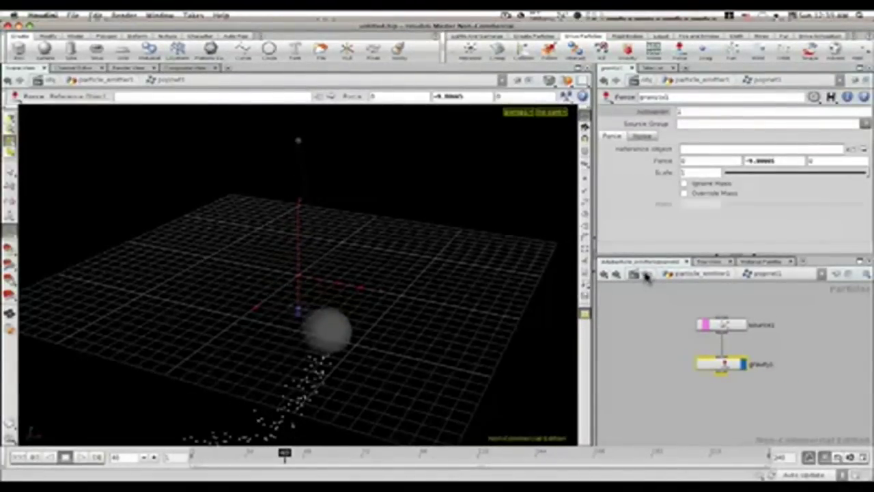
left_click(646, 274)
left_click_drag(286, 463, 198, 459)
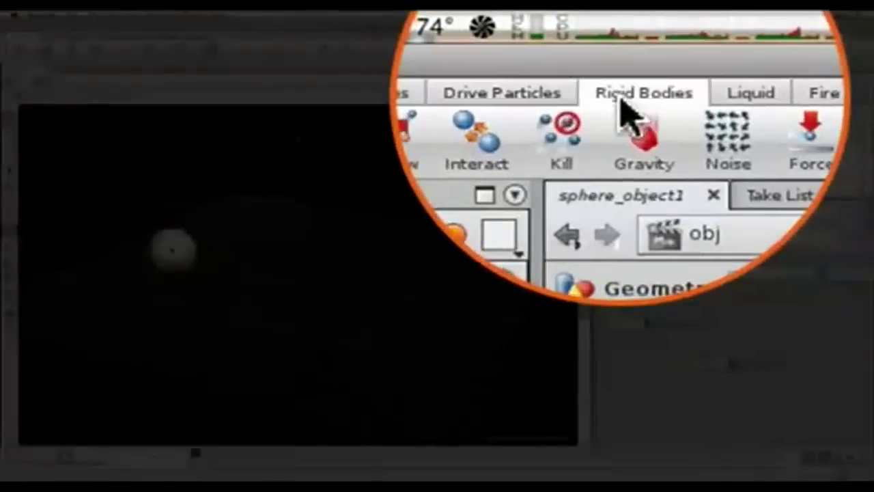
Add a rigid-body ground plane and lower it along Y beneath the swinging sphere
left_click(625, 37)
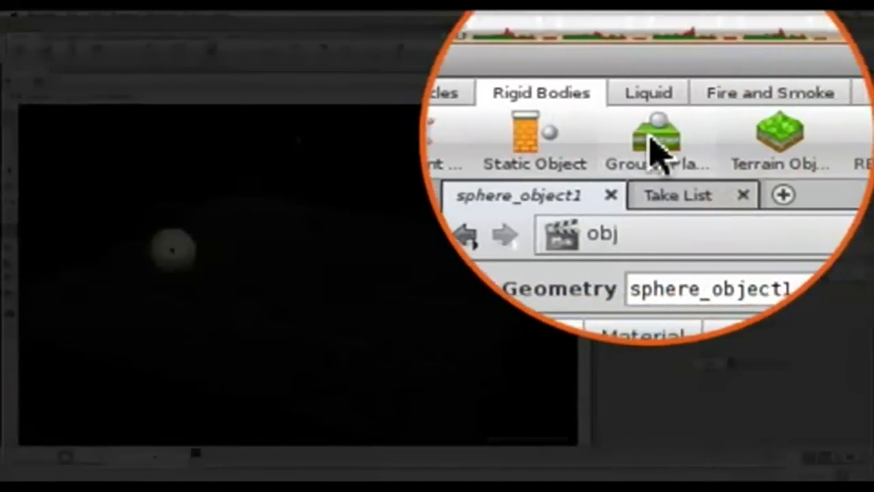
left_click(663, 49)
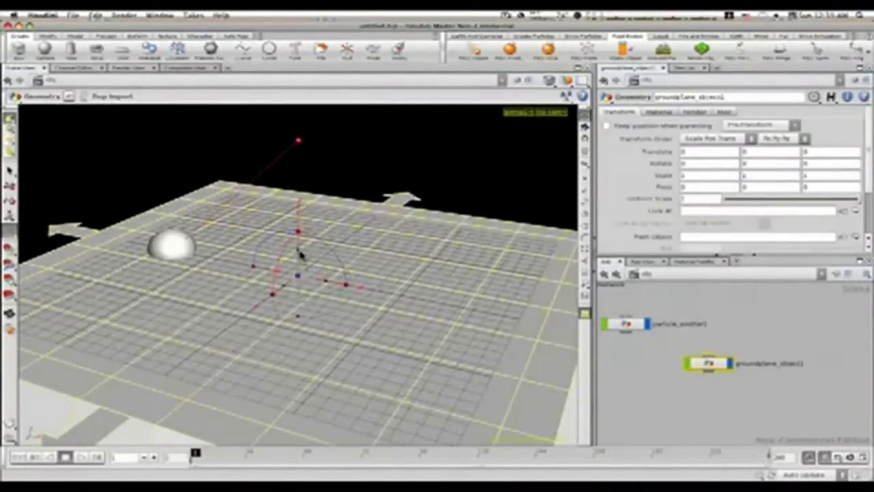
left_click_drag(300, 254, 291, 333)
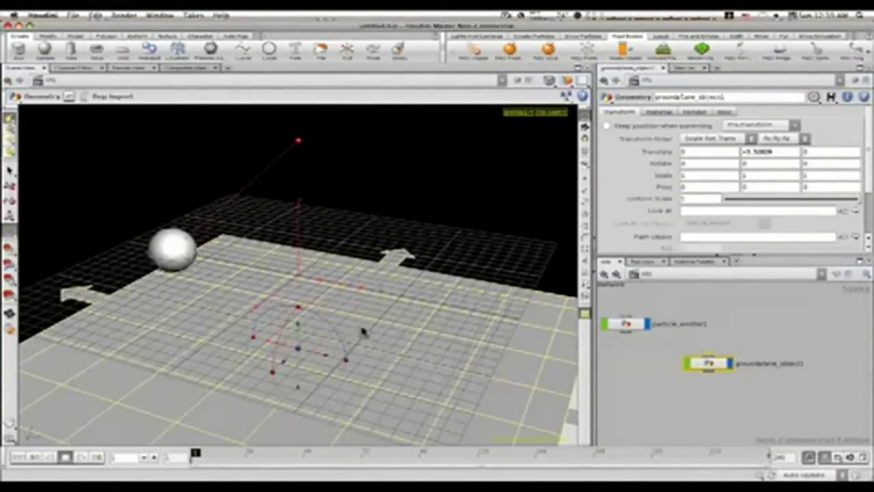
Play the simulation and examine how the particles meet the ground plane from a low side angle
left_click_drag(364, 332, 271, 344)
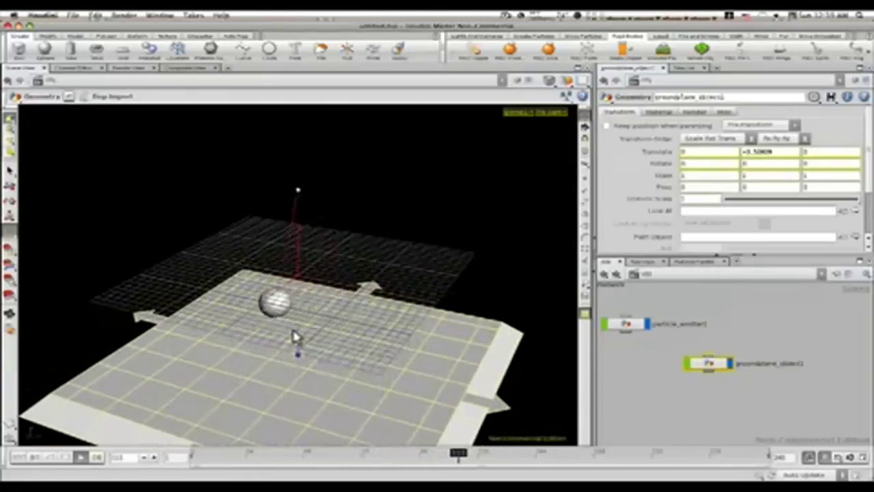
right_click_drag(307, 331, 298, 348)
left_click_drag(396, 346, 455, 324)
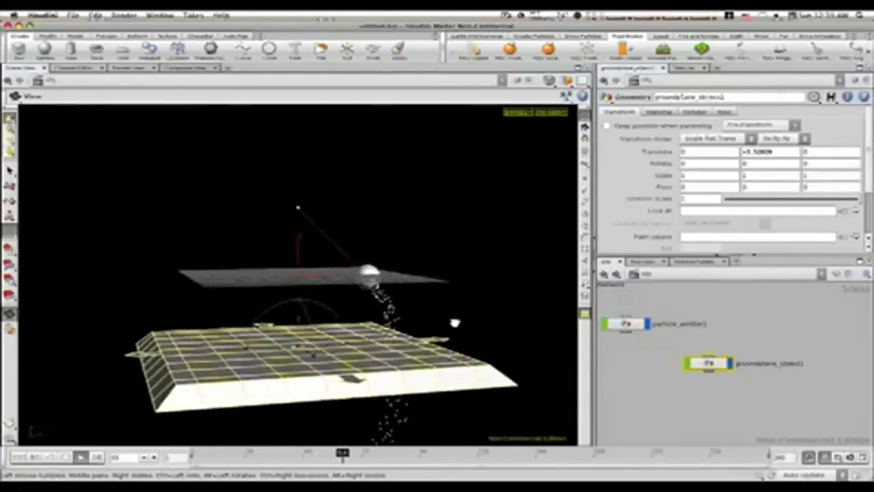
key("Return")
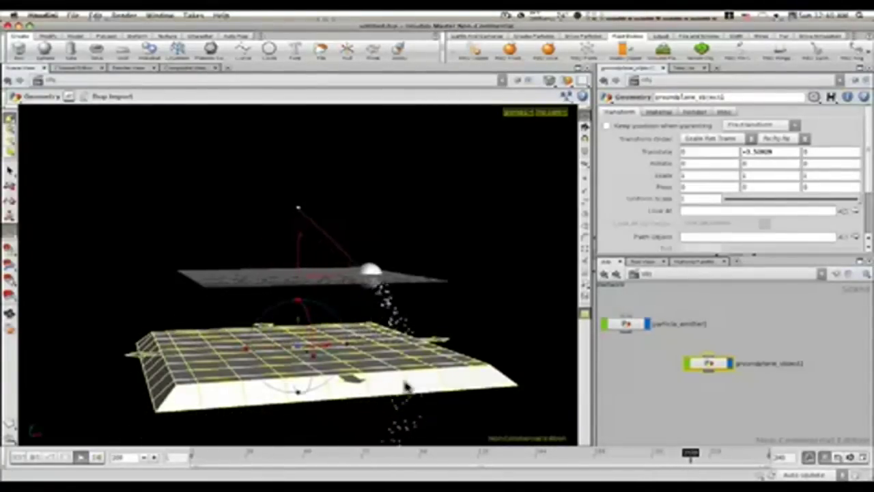
left_click(624, 369)
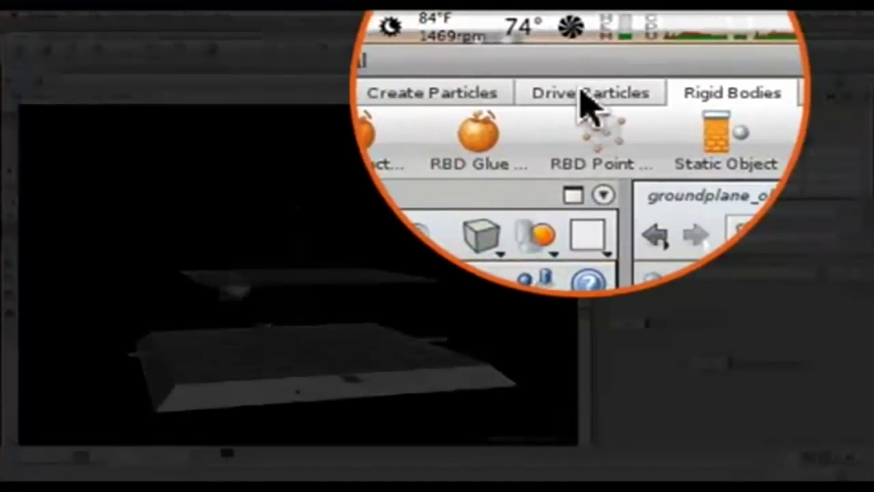
Add a particle Collision between the emitted particles and the ground plane, and play the simulation
left_click(581, 36)
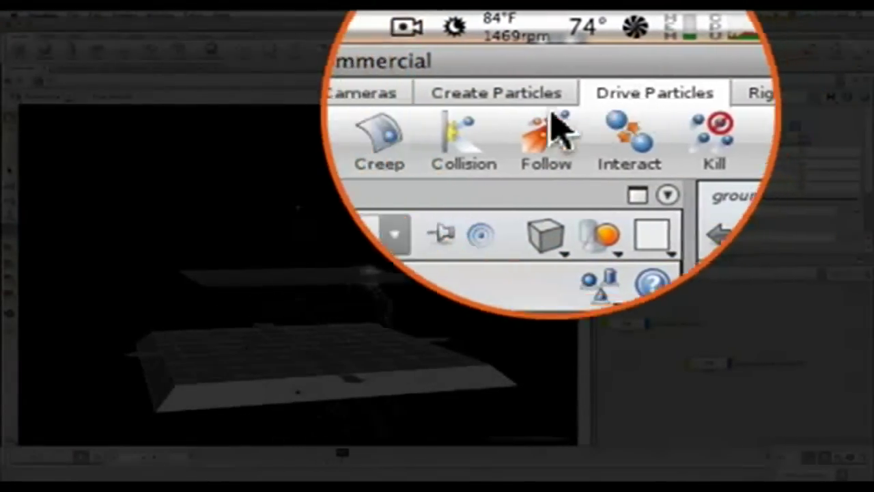
left_click(523, 51)
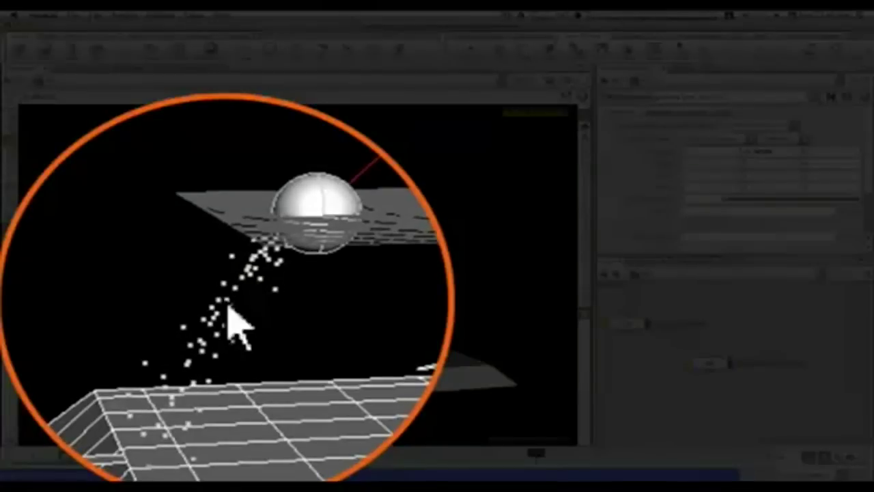
left_click(227, 307)
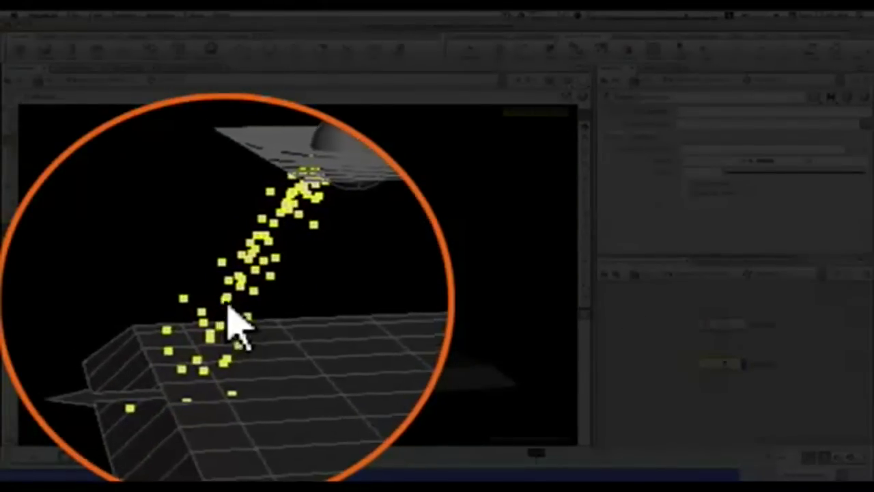
key("Return")
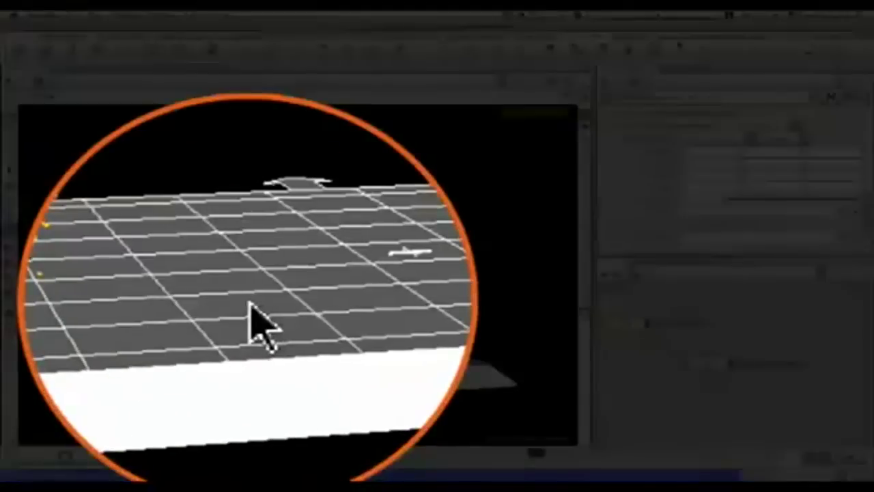
left_click(253, 367)
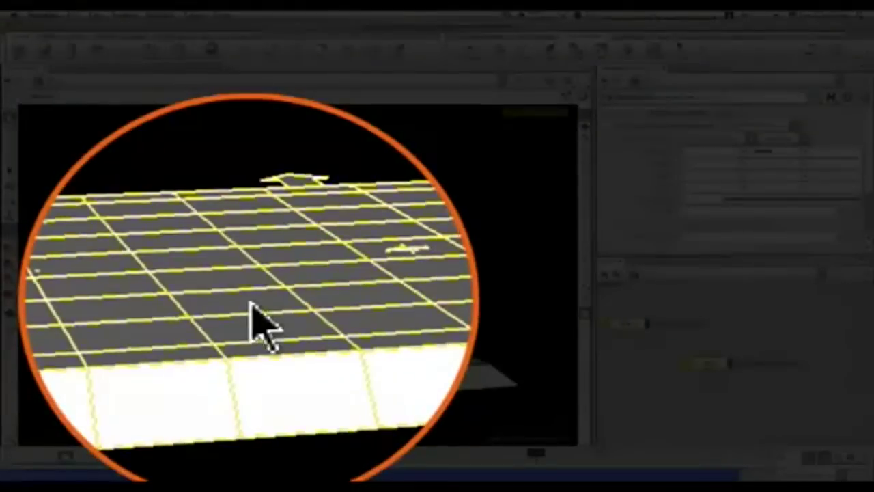
key("Return")
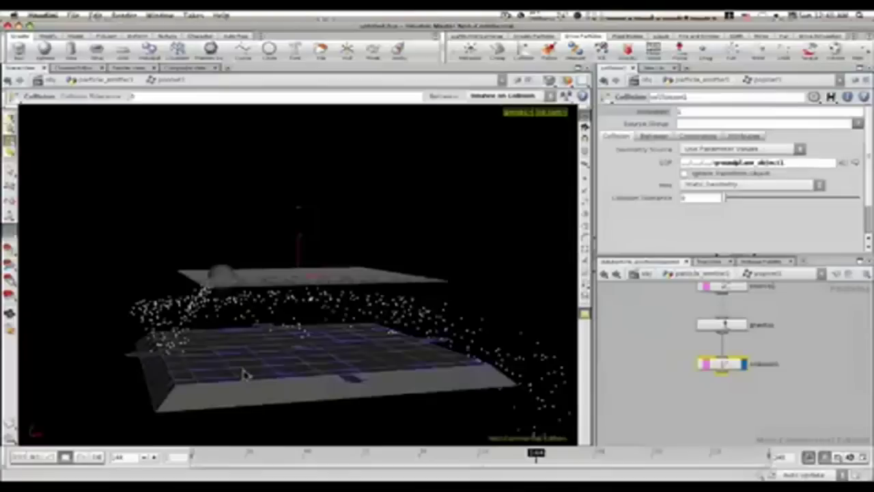
left_click(81, 457)
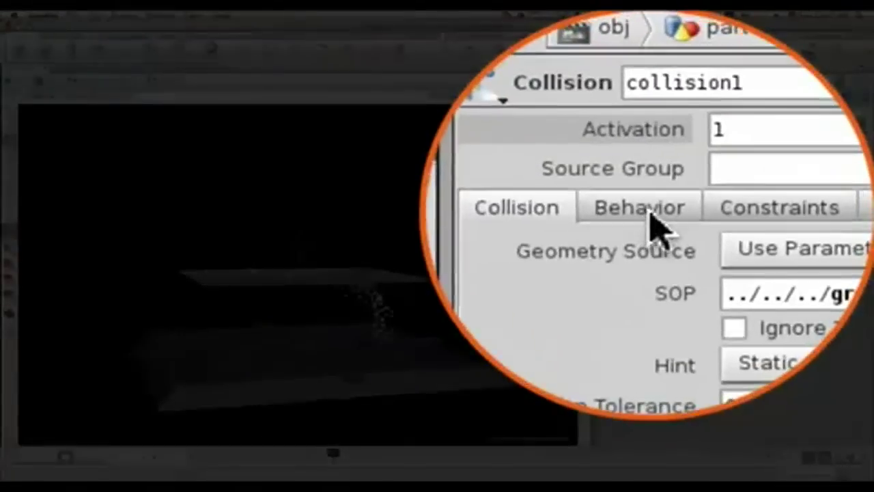
Set the collision node's behavior to Slide on Collision
left_click(657, 138)
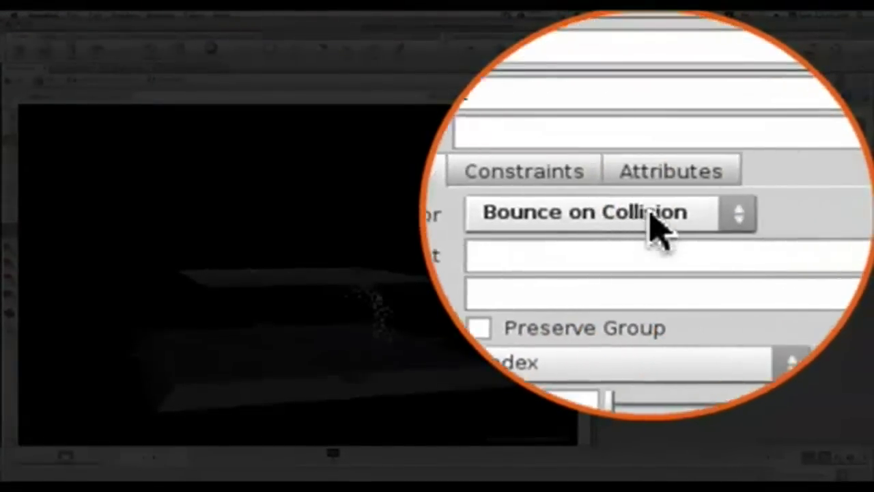
left_click(654, 224)
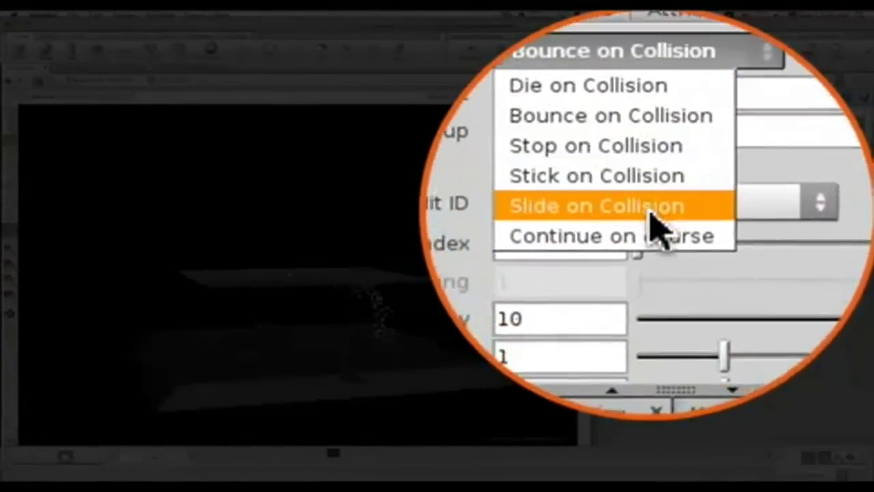
left_click(650, 213)
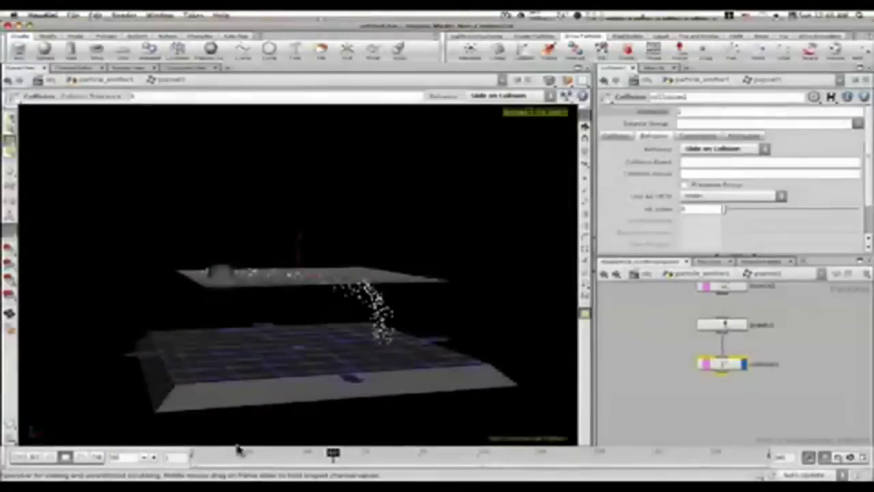
Play the particles over the ground plane from a closer, lower angle, and return to the object level
key("Escape")
left_click_drag(283, 363, 391, 354)
key("Return")
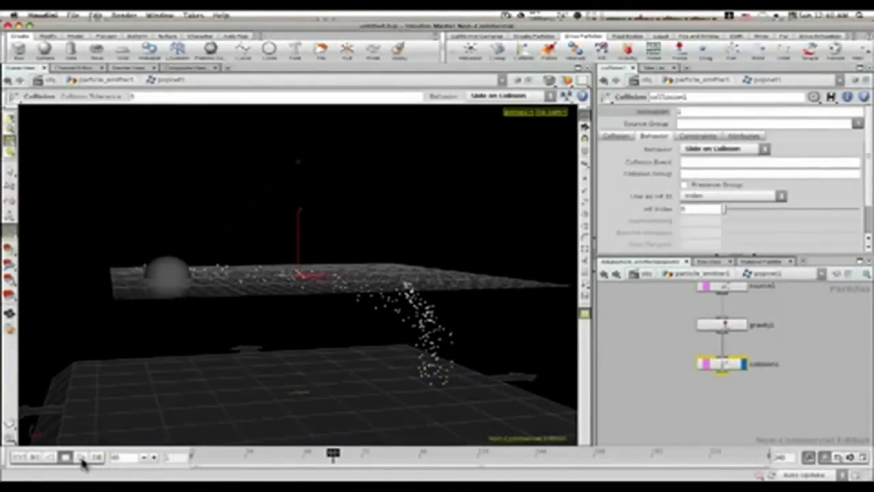
left_click(81, 458)
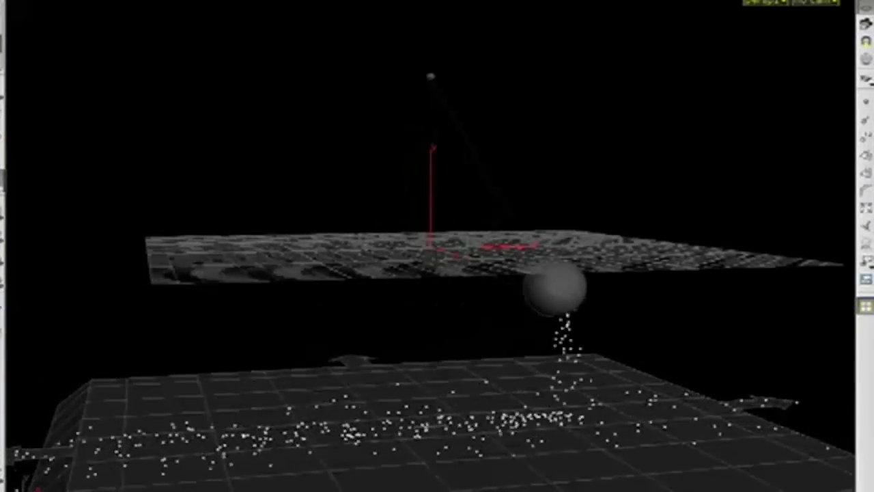
key("u")
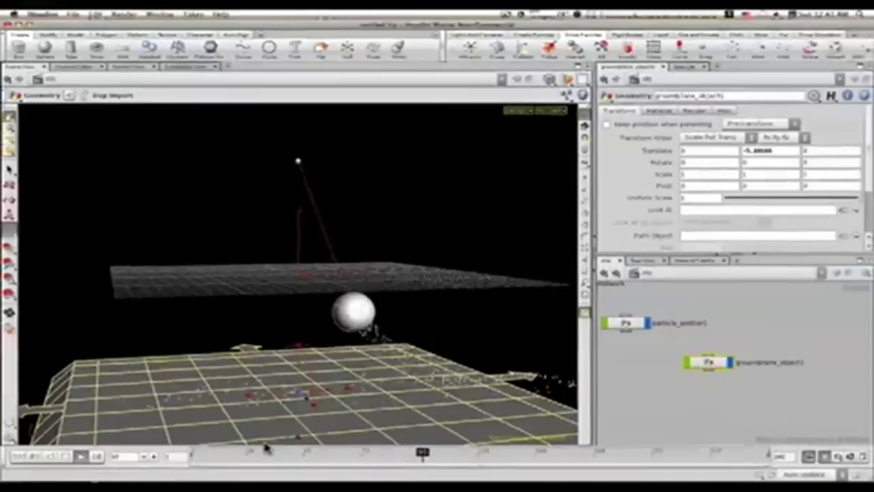
left_click(68, 460)
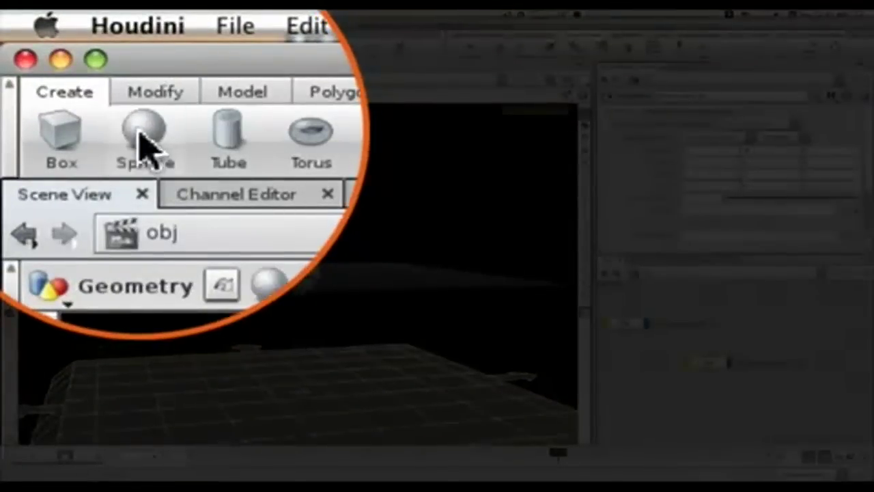
Create a second sphere raised along Y above the pendulum's pin, and make it a Polygon sphere with a lower frequency
left_click(44, 46)
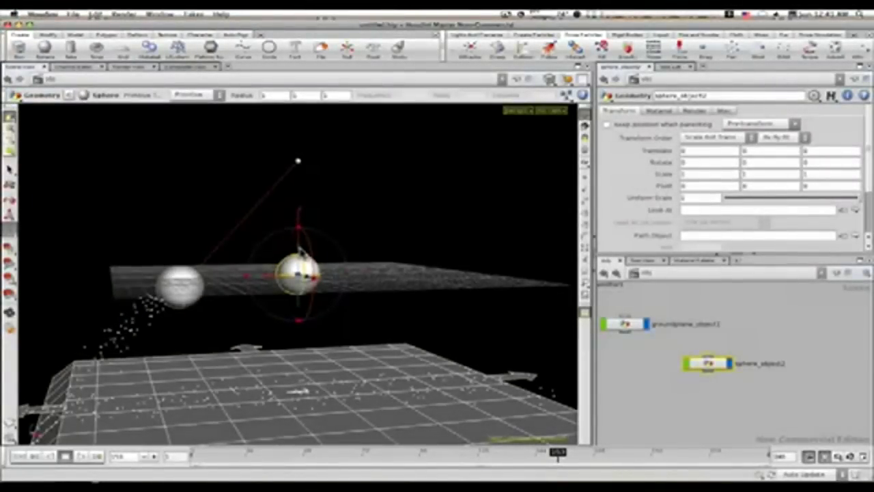
left_click_drag(303, 253, 305, 152)
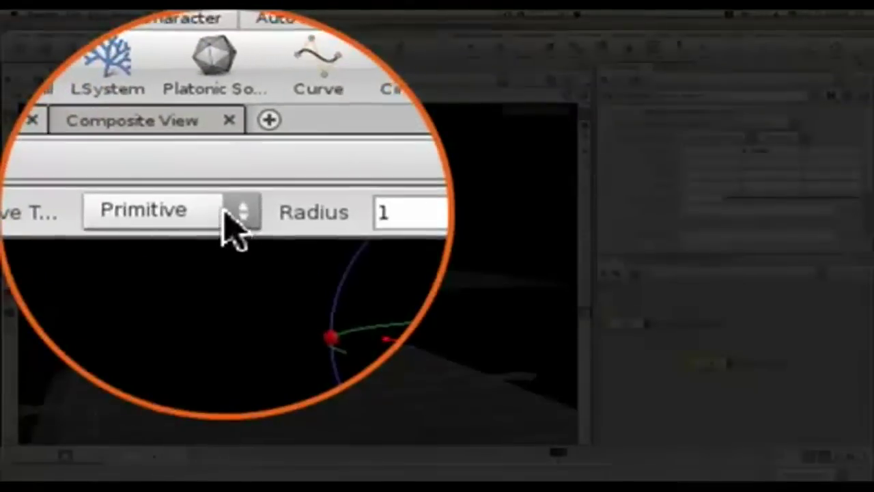
left_click(219, 94)
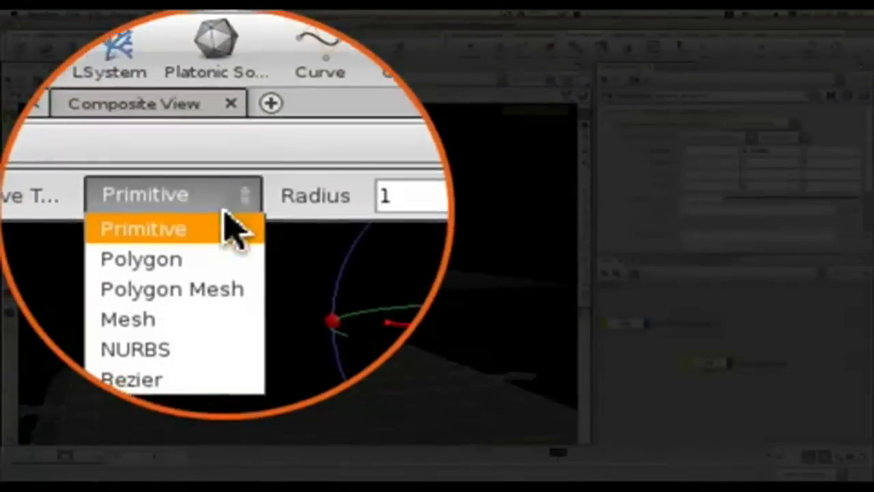
left_click(223, 195)
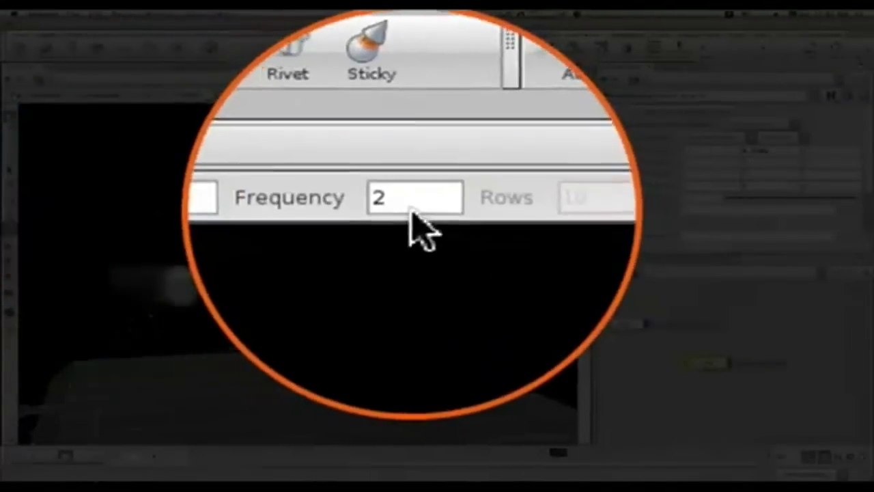
left_click_drag(412, 208, 383, 210)
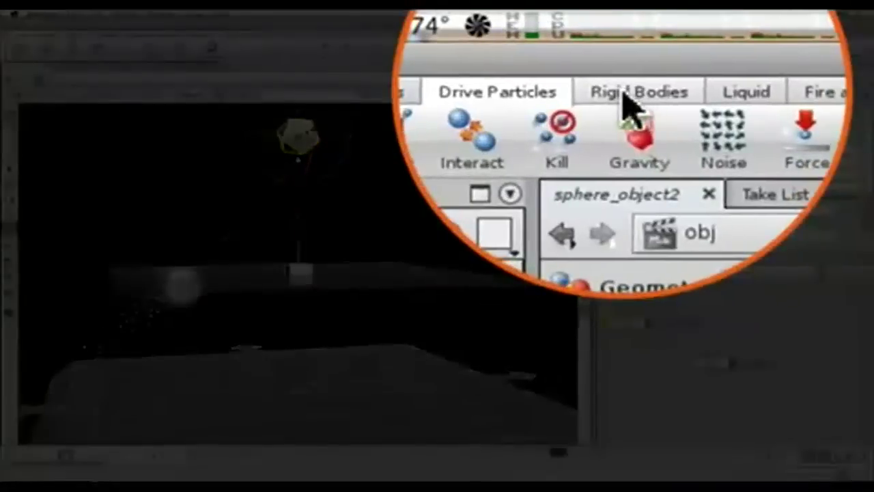
Create an RBD Point Object that instances the box on the points of the polygon sphere
left_click(629, 35)
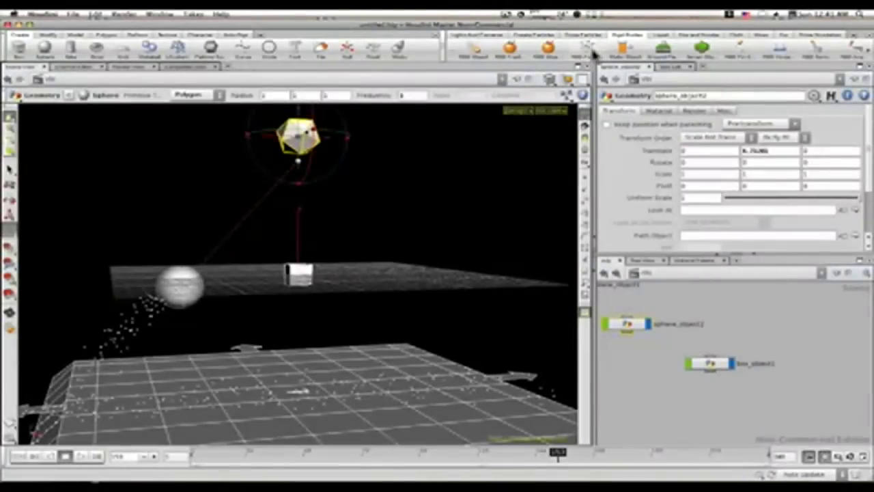
left_click(592, 54)
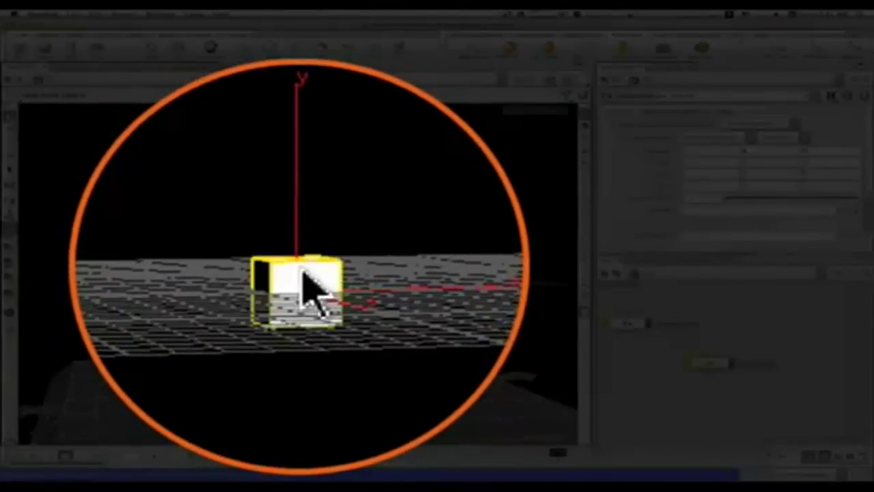
left_click(302, 289)
key("Return")
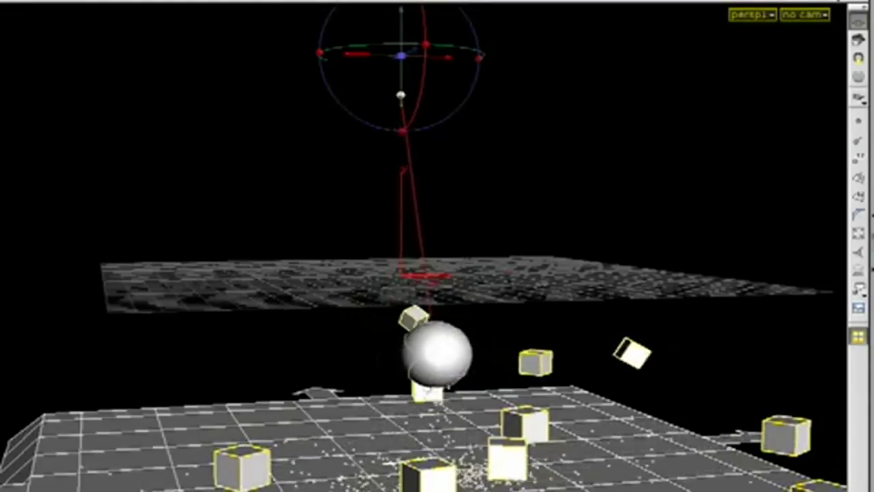
View the falling boxes, swinging sphere and particles from a wider angle and from another side
right_click_drag(591, 419, 574, 478, "alt")
right_click_drag(547, 307, 544, 332, "alt")
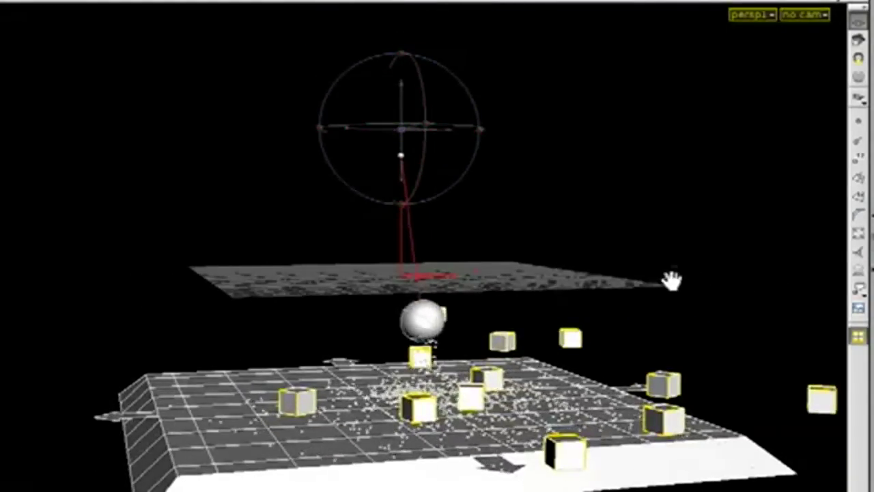
left_click_drag(685, 294, 608, 307, "alt")
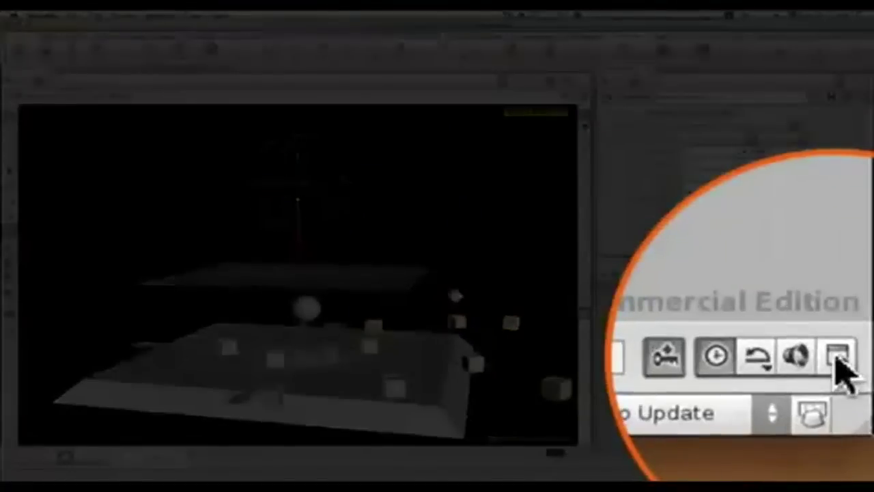
Shorten the scene's frame range in the Global Animation Options and compress the channels to fit the new range
left_click(836, 357)
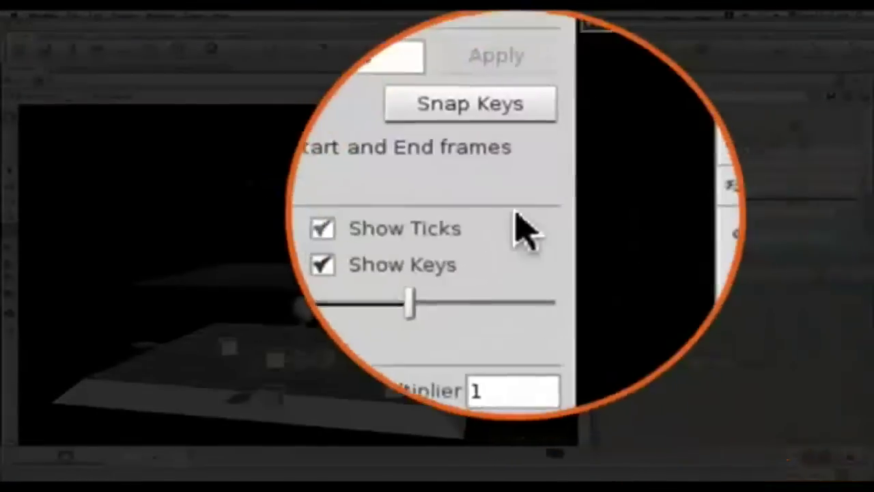
left_click_drag(473, 211, 436, 213)
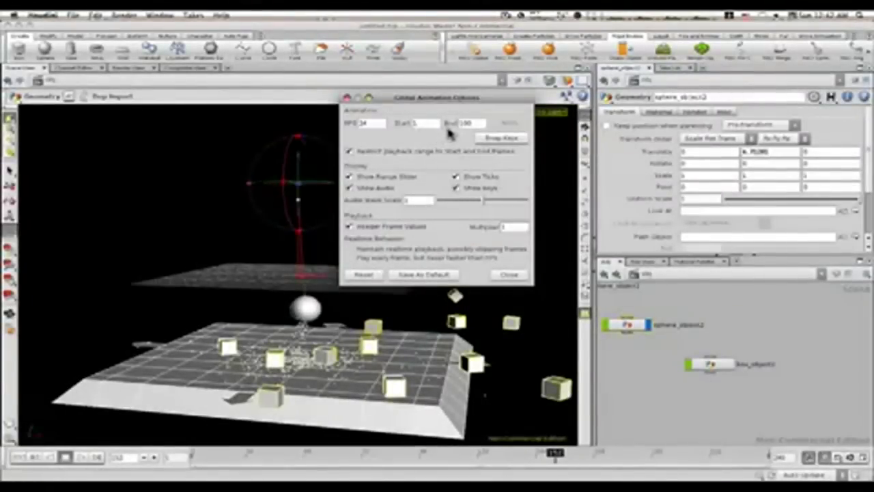
left_click(494, 126)
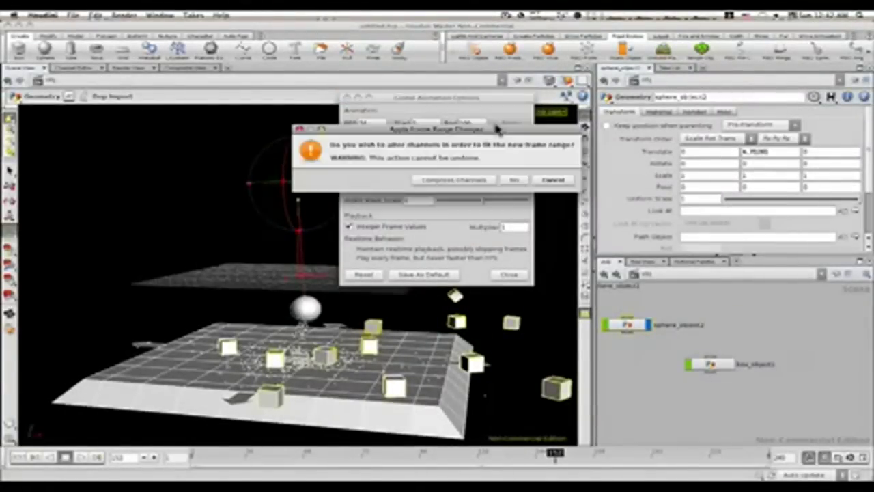
left_click(450, 181)
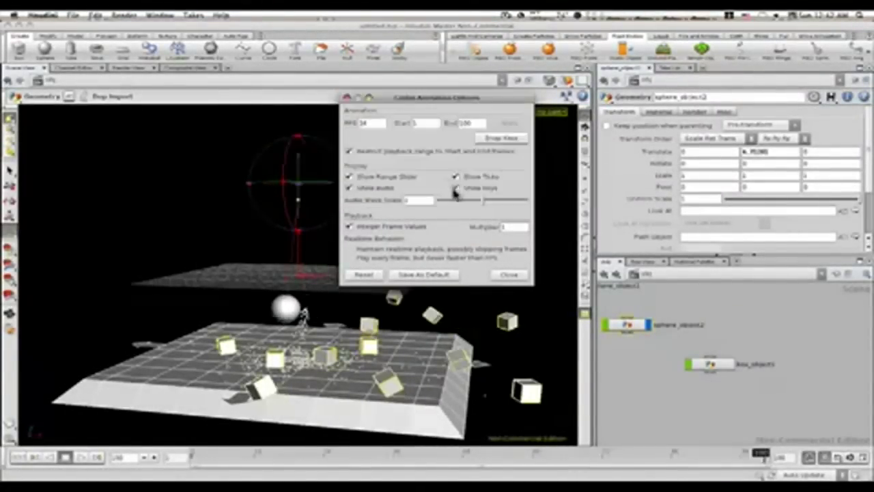
Close the animation options, play the simulation over the shortened range, and view the swinging sphere, particles and falling boxes from several angles
left_click(509, 275)
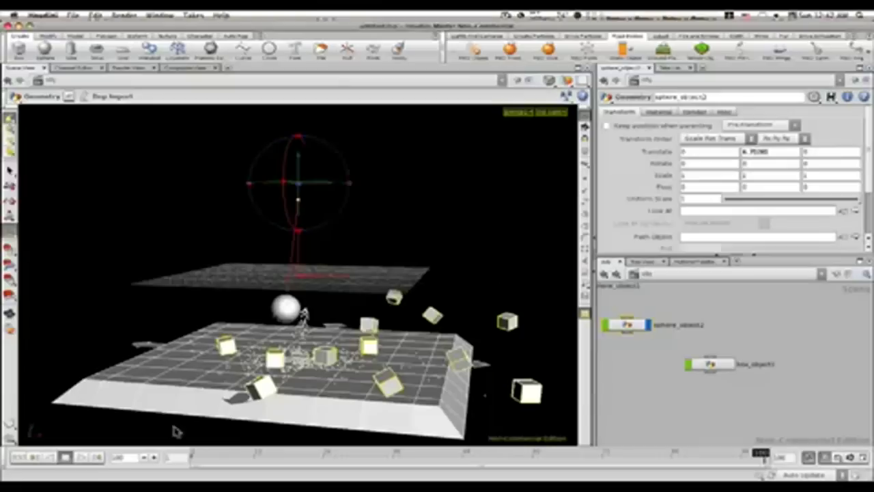
left_click(80, 457)
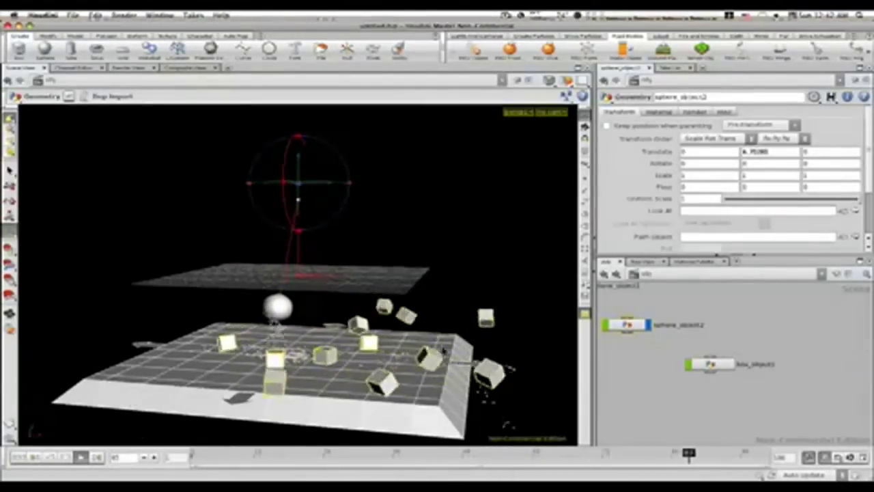
key("space")
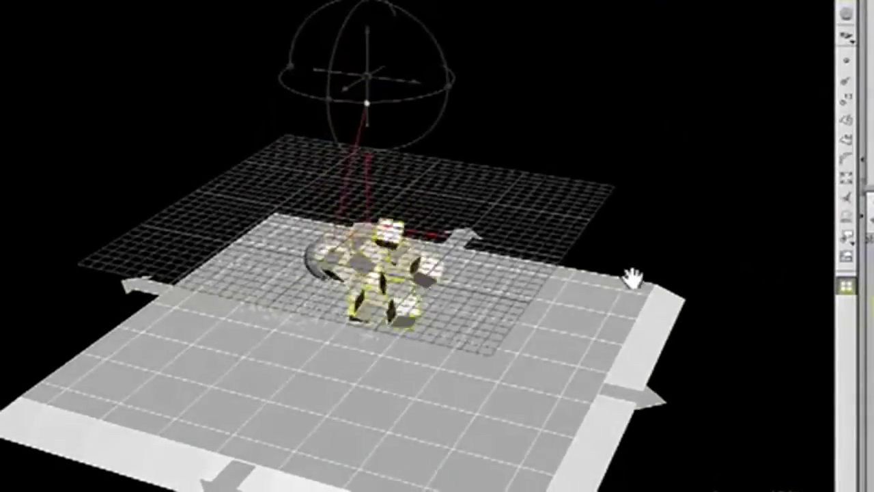
right_click_drag(653, 270, 771, 238)
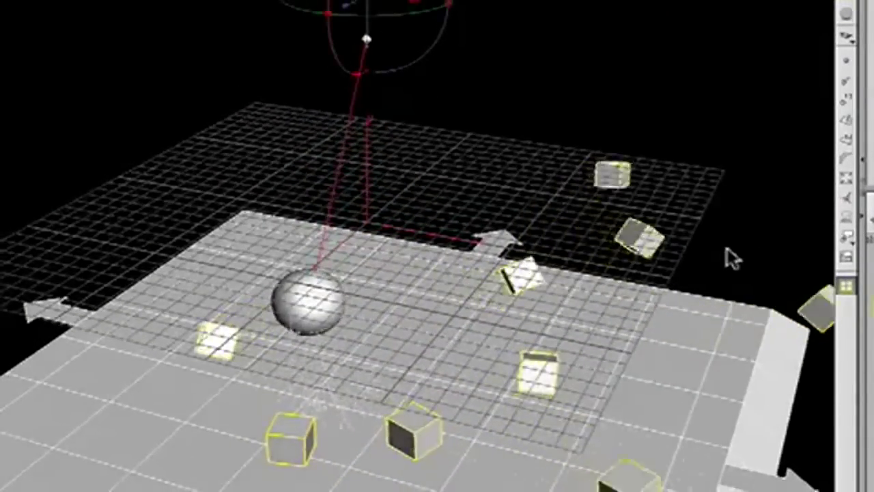
left_click_drag(712, 281, 742, 228)
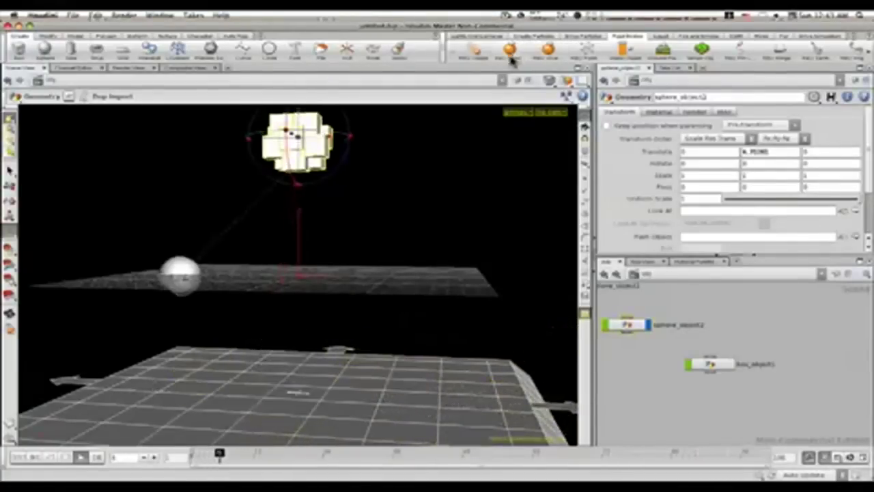
left_click(663, 35)
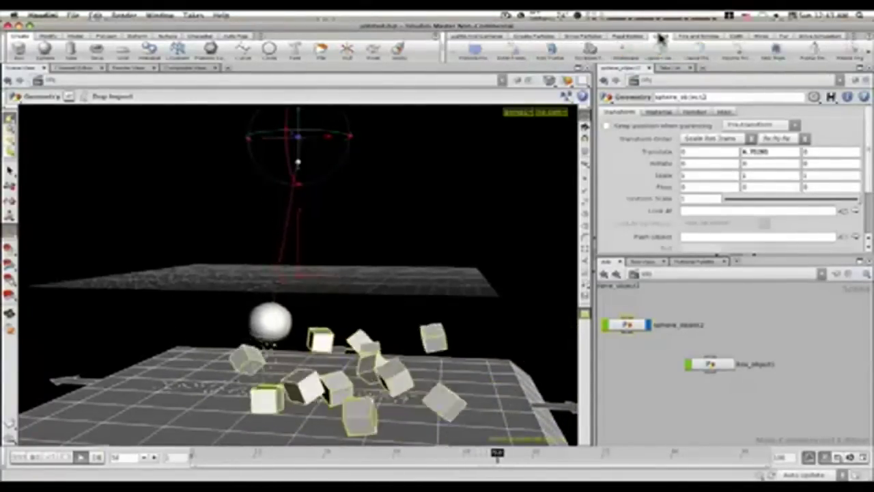
left_click(683, 36)
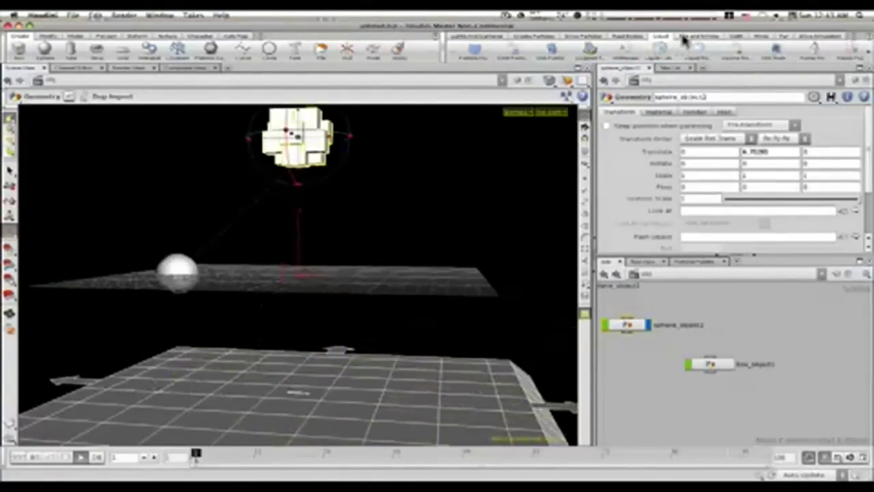